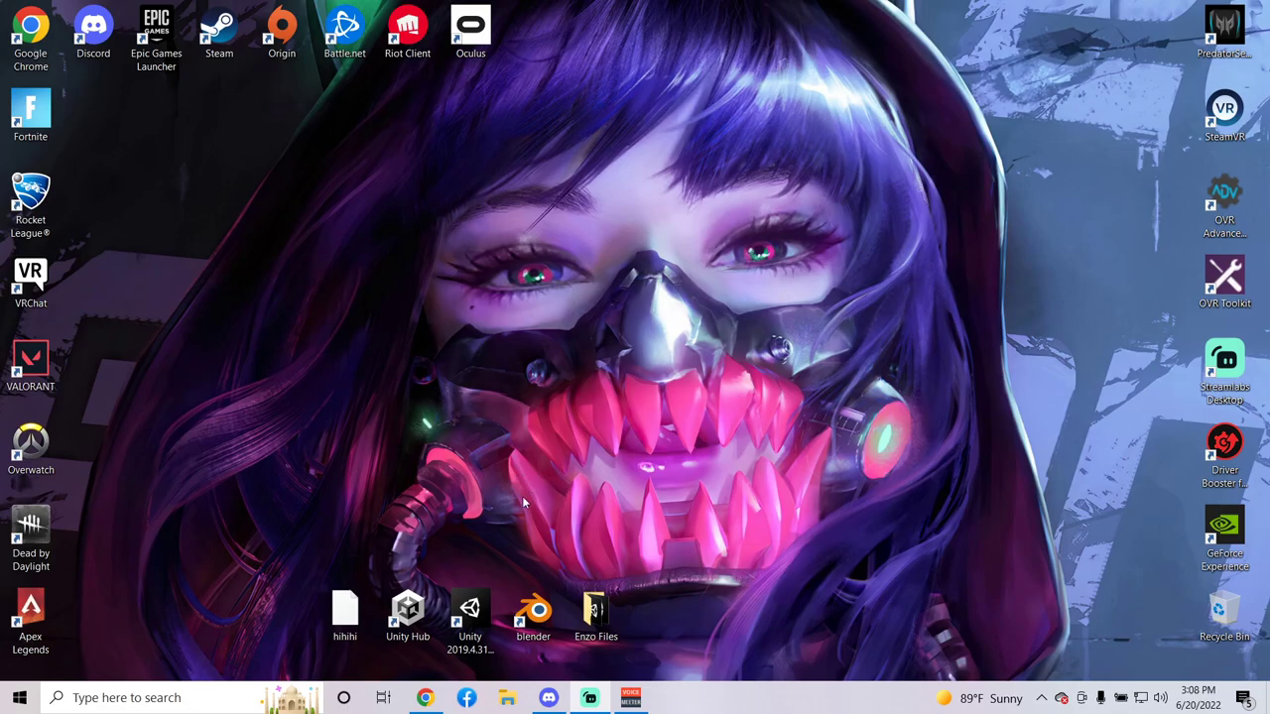
Play the Boyfriend lyrics video briefly to 0:07, pause it, and minimize Chrome.
click(426, 698)
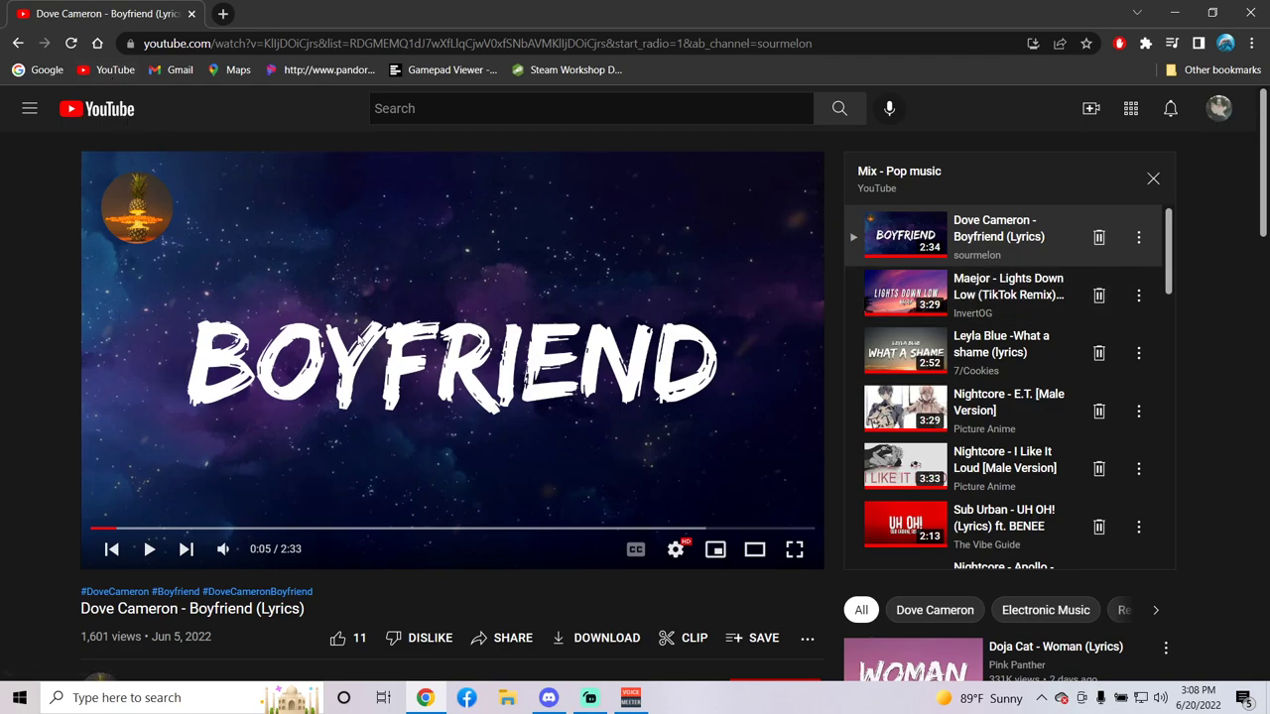
click(360, 362)
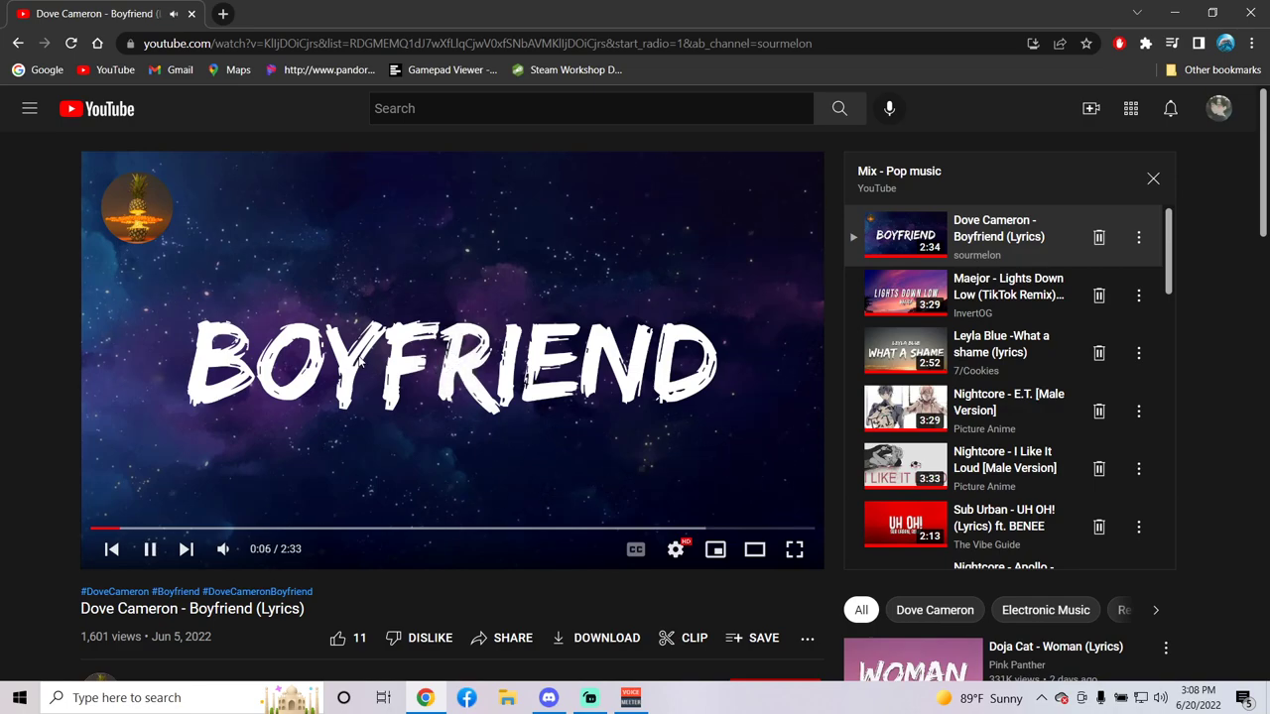
click(358, 355)
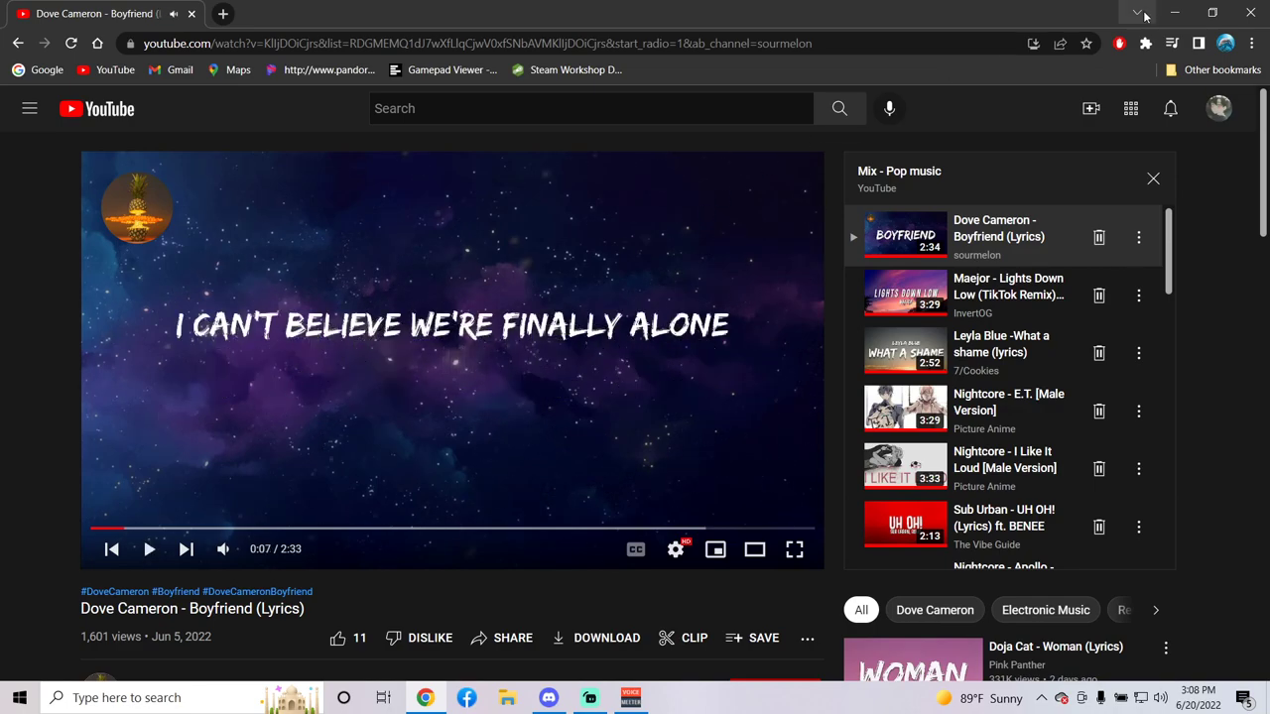
click(1175, 12)
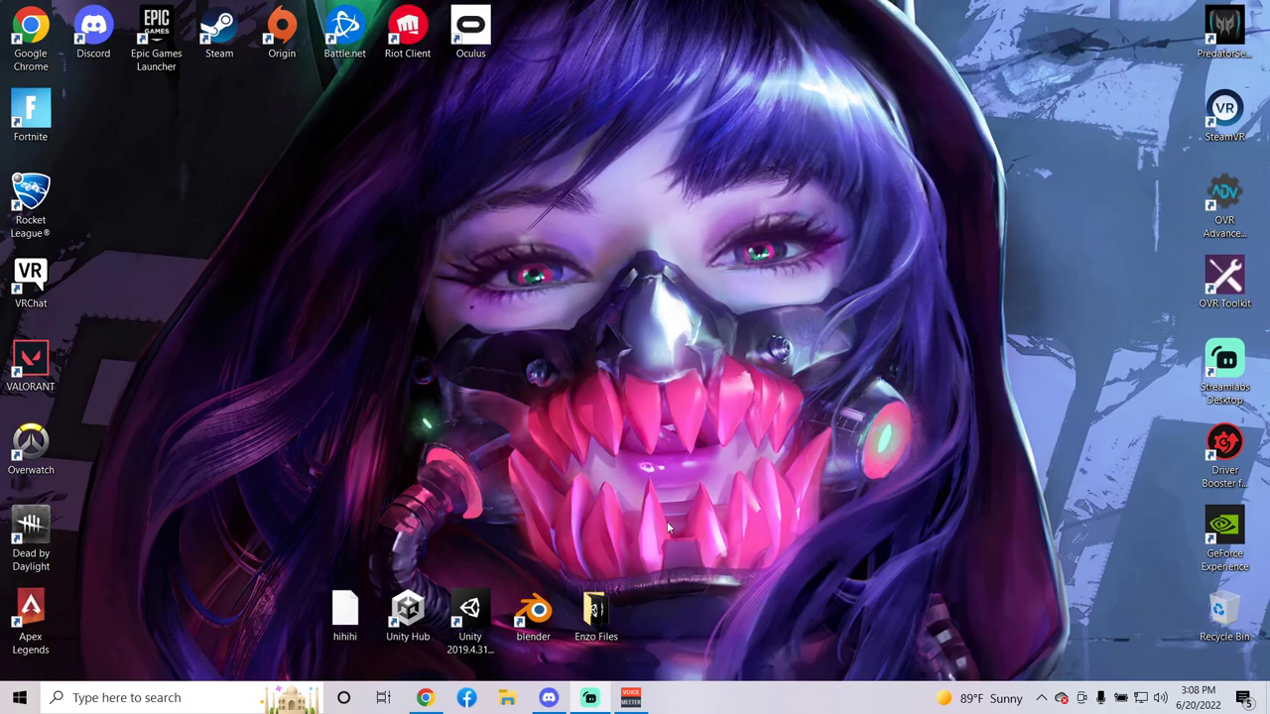
Bring up the Voicemeeter Potato mixer from the taskbar and reposition it on the desktop.
click(149, 697)
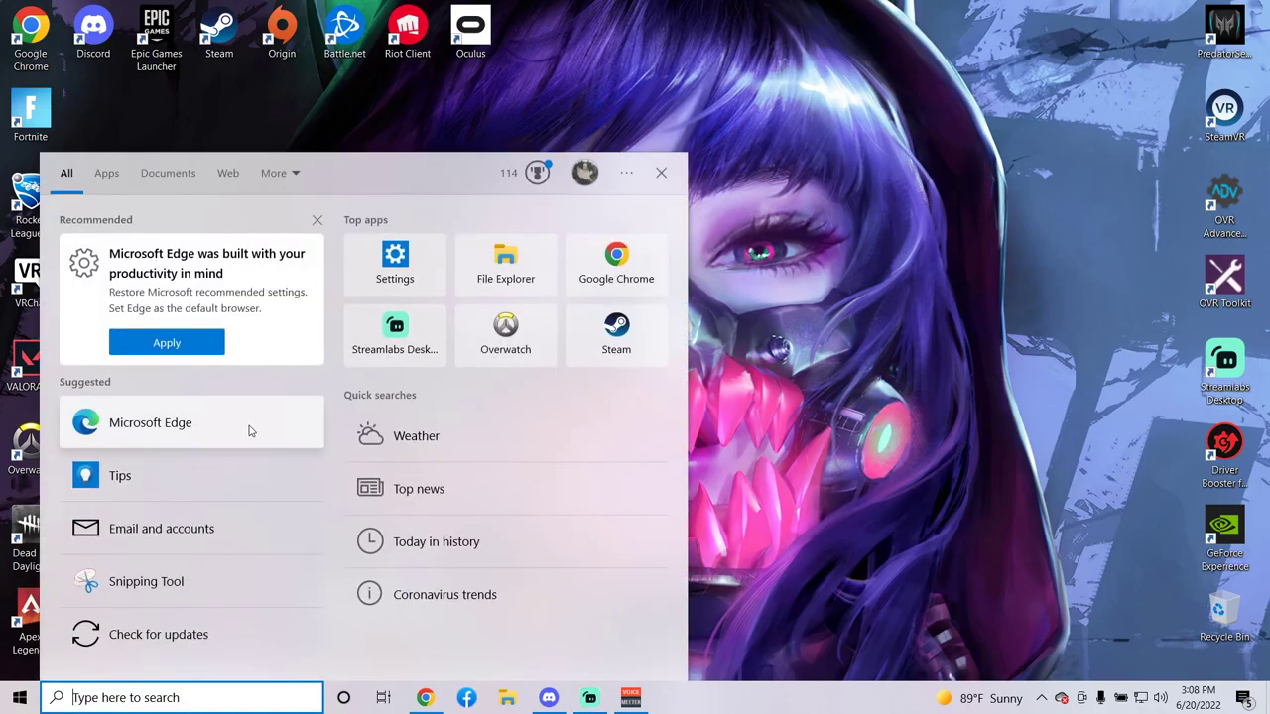
click(1012, 581)
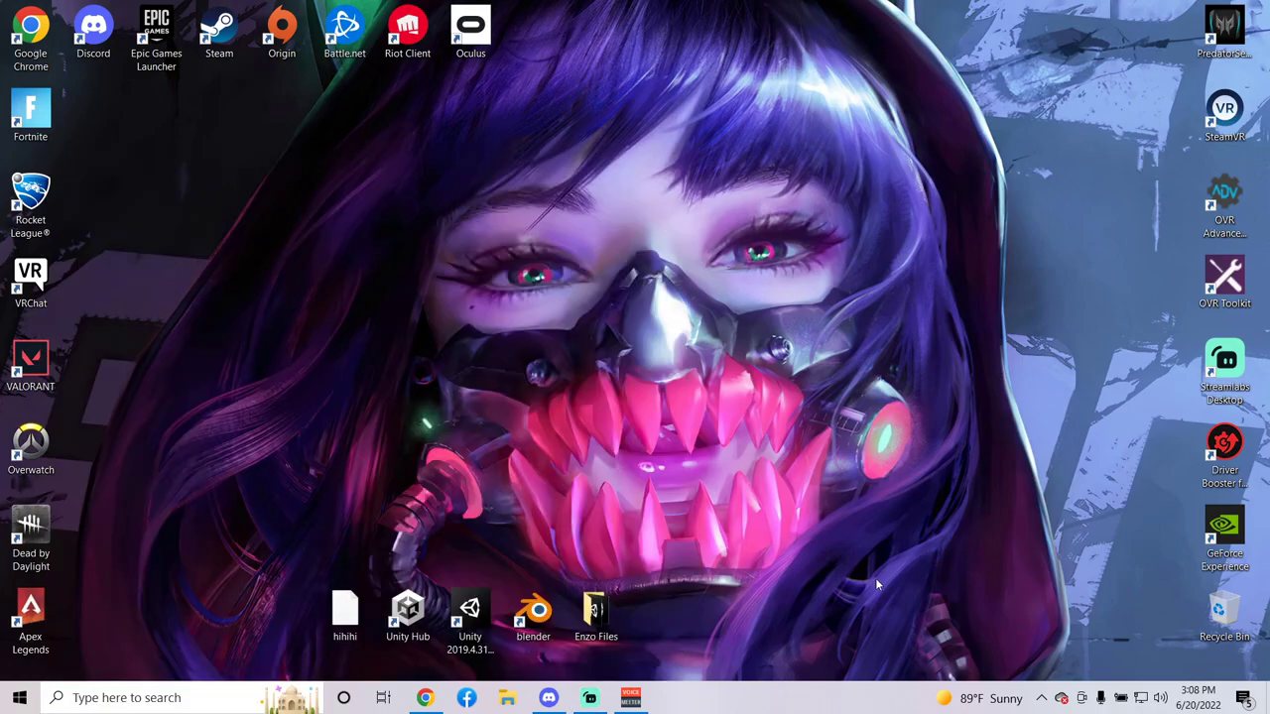
click(630, 697)
drag(605, 40, 722, 44)
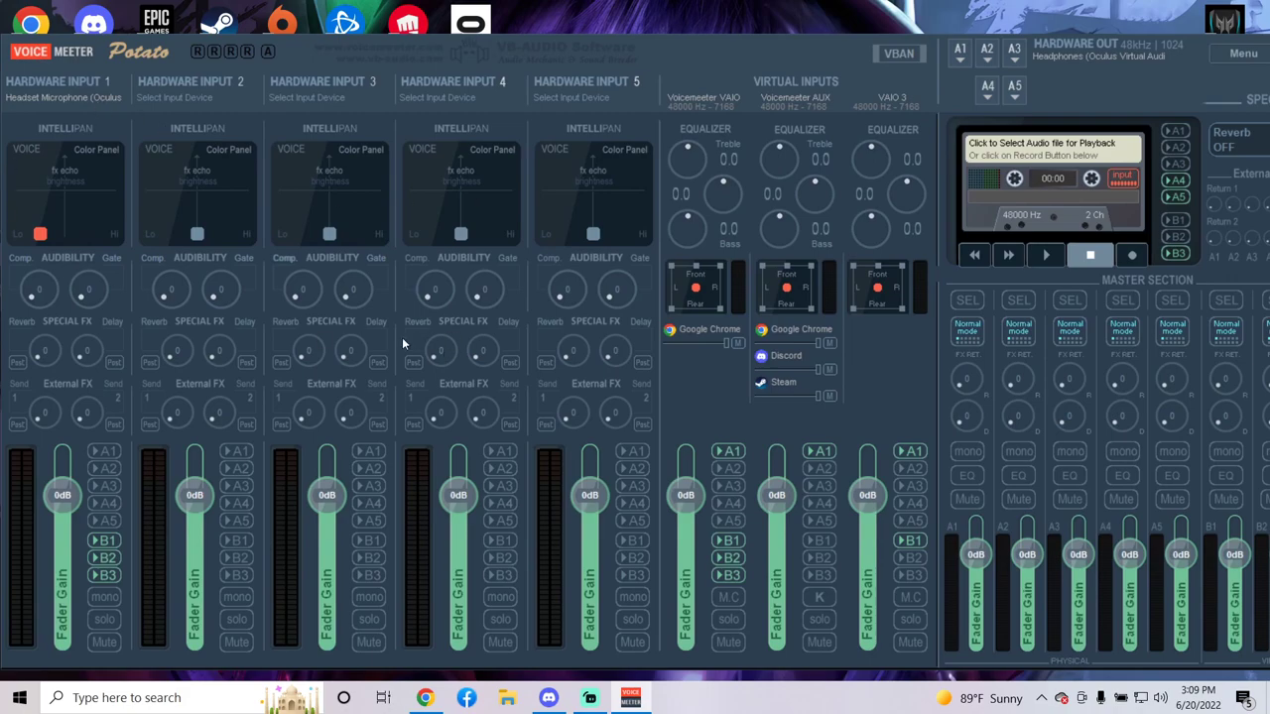
click(1231, 63)
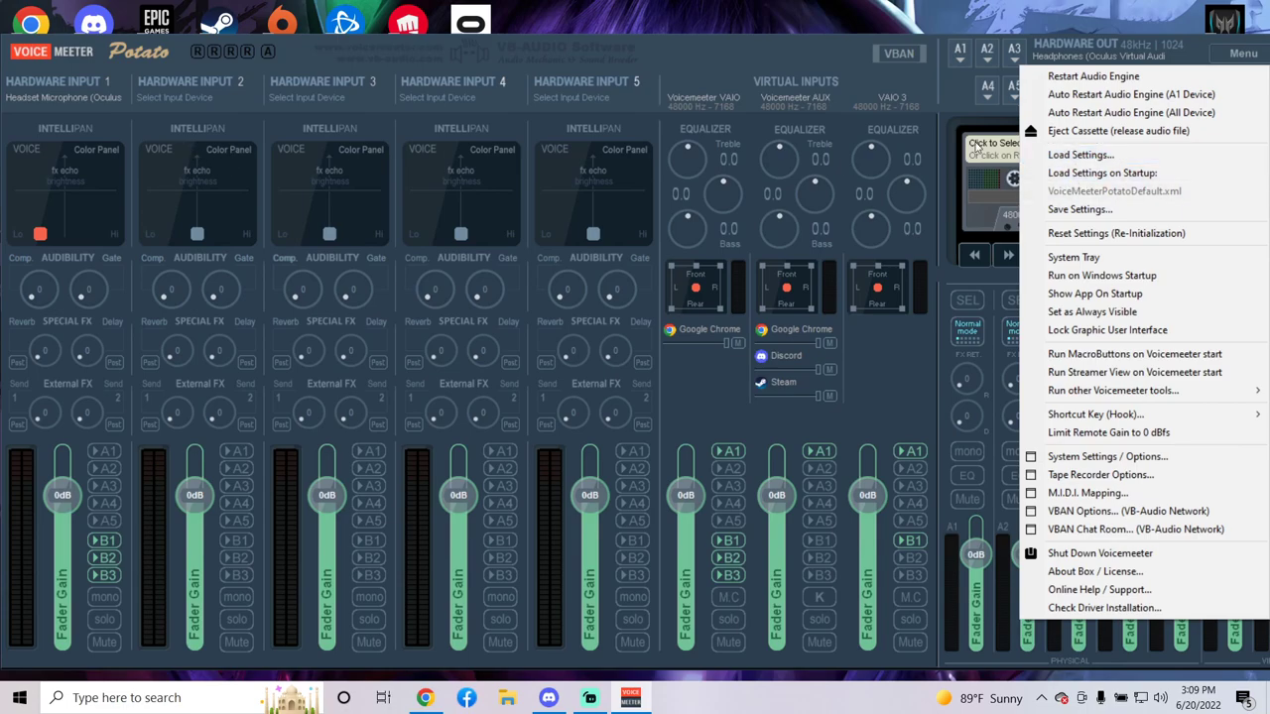
click(670, 57)
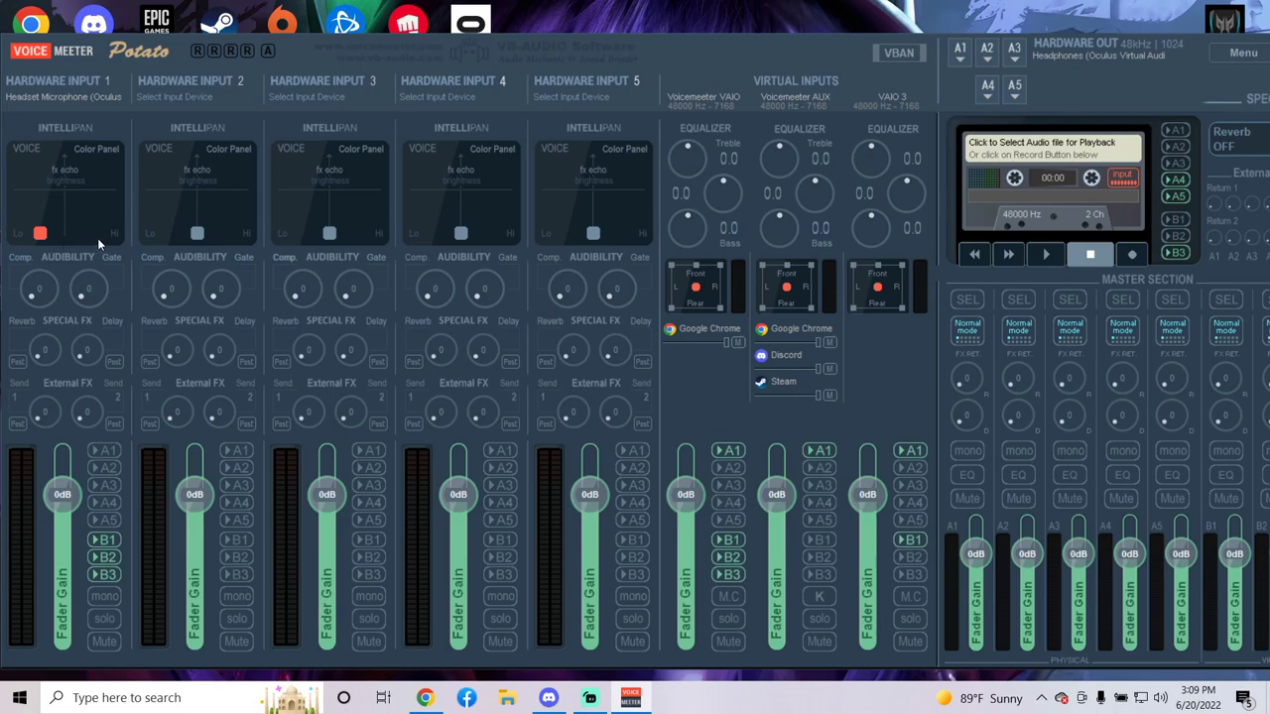
Verify Hardware Input 1 uses the Oculus headset mic and A1 the Oculus headphones, then minimize the mixer.
click(75, 96)
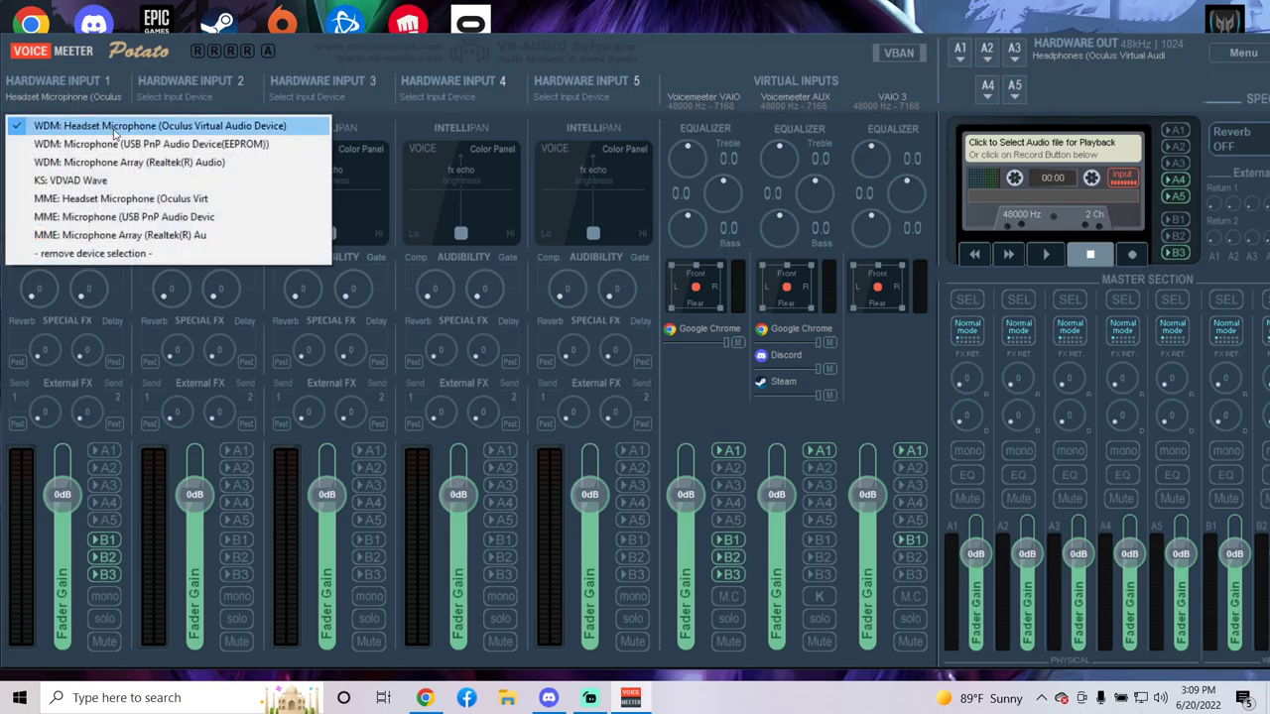
click(956, 62)
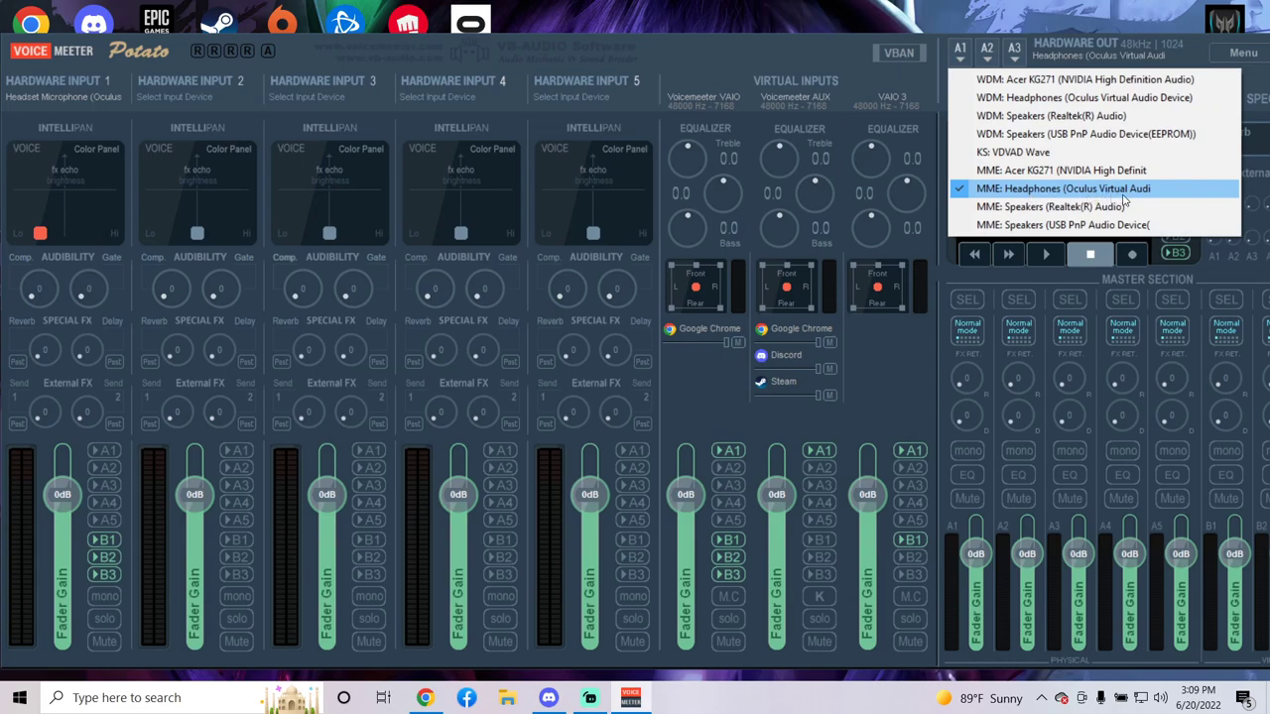
click(755, 57)
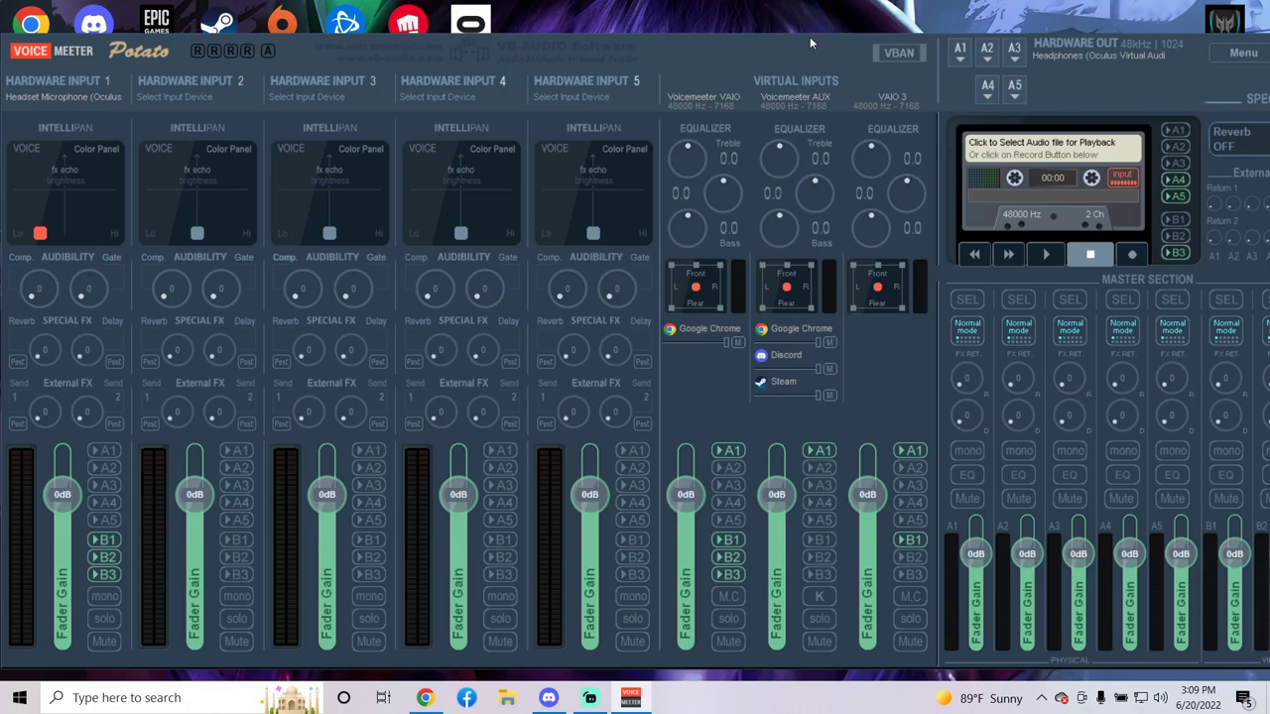
drag(810, 37, 695, 63)
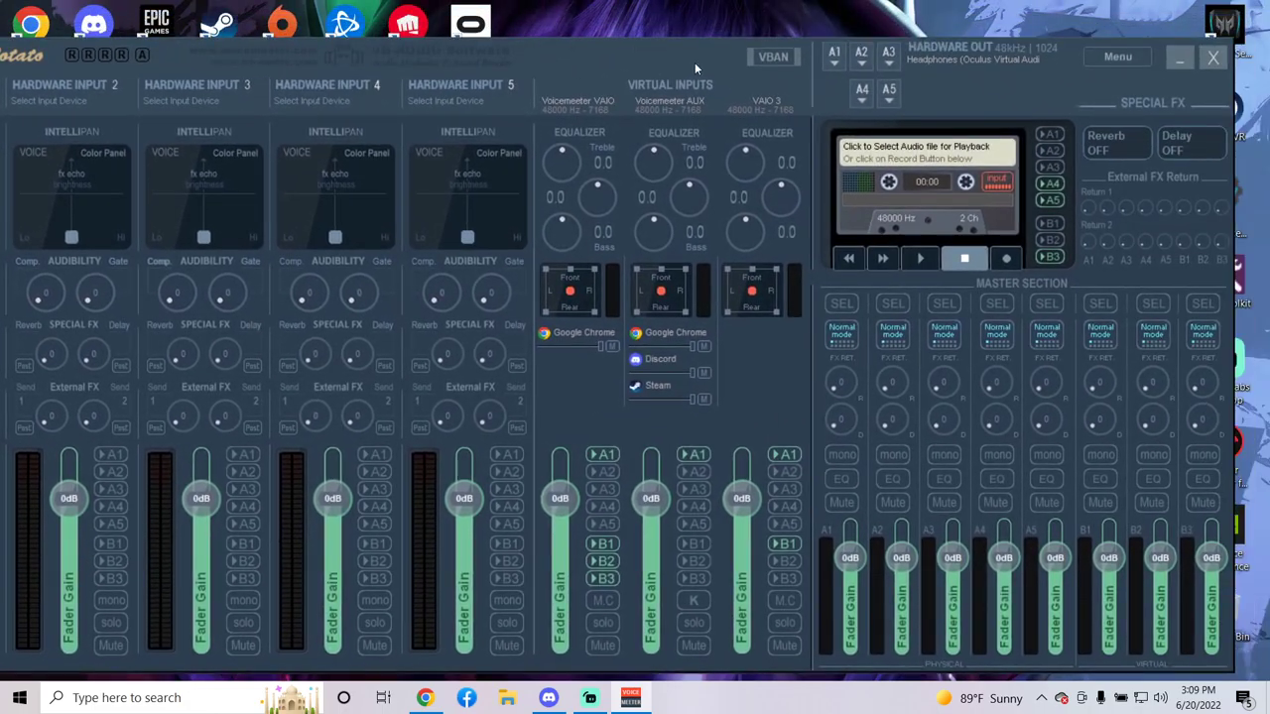
click(1184, 60)
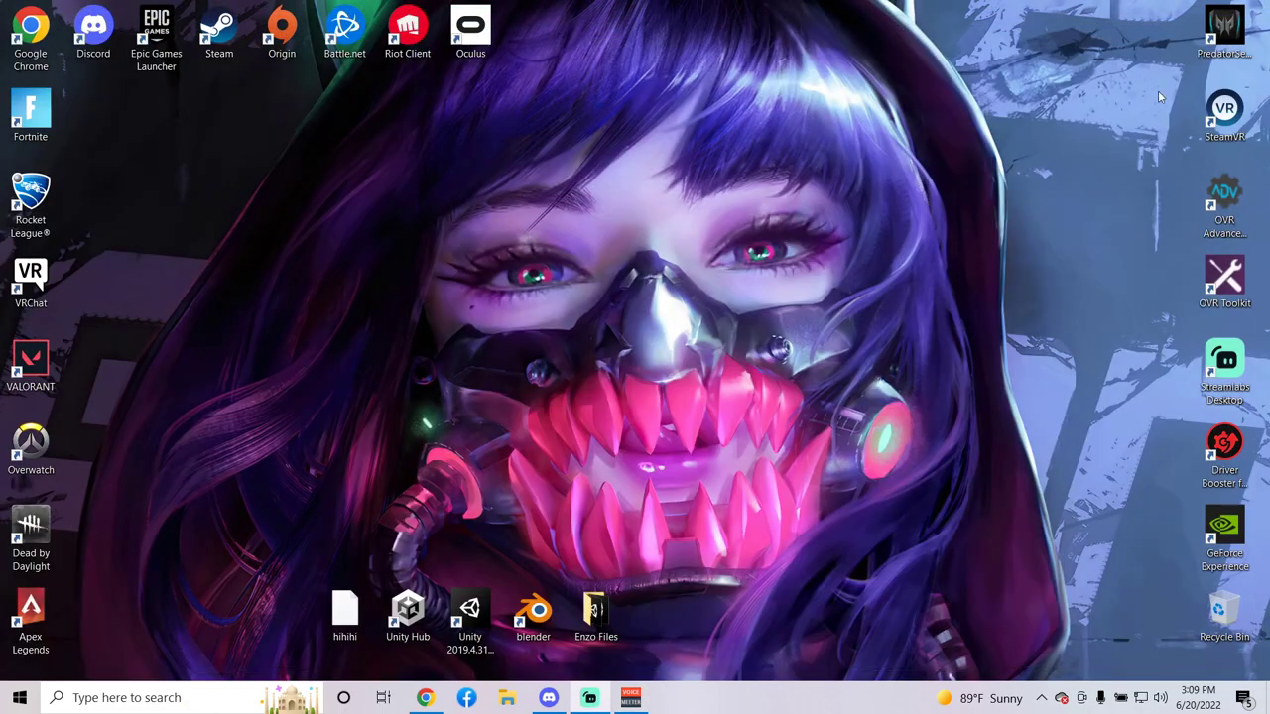
Reach Sound settings' App volume and device preferences page, then bring the paused YouTube video forward.
right_click(1164, 698)
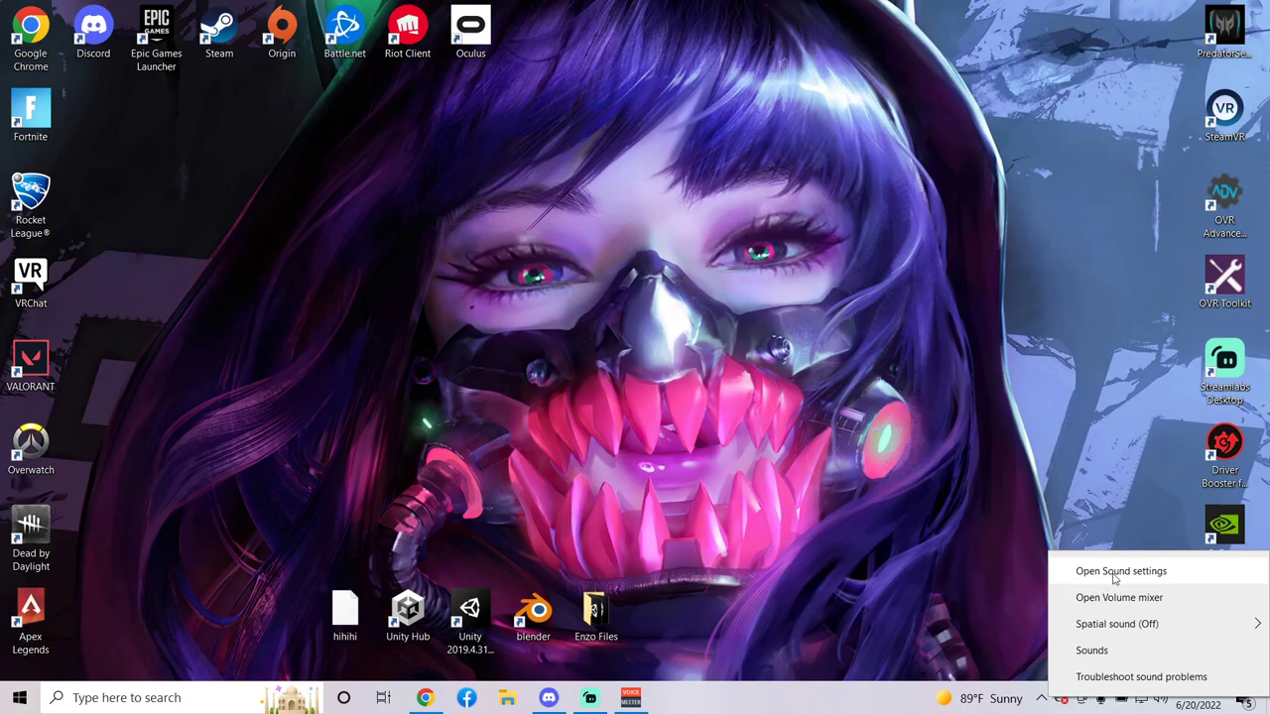
click(1121, 576)
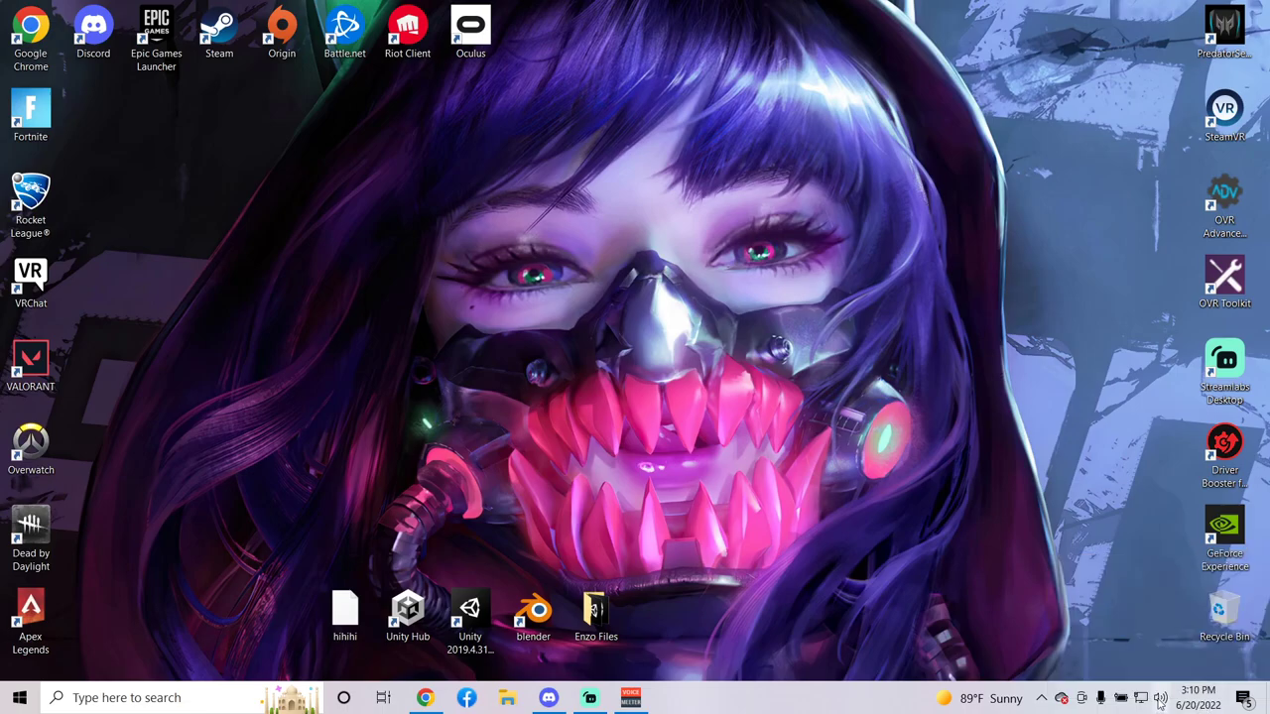
right_click(1159, 699)
click(1119, 570)
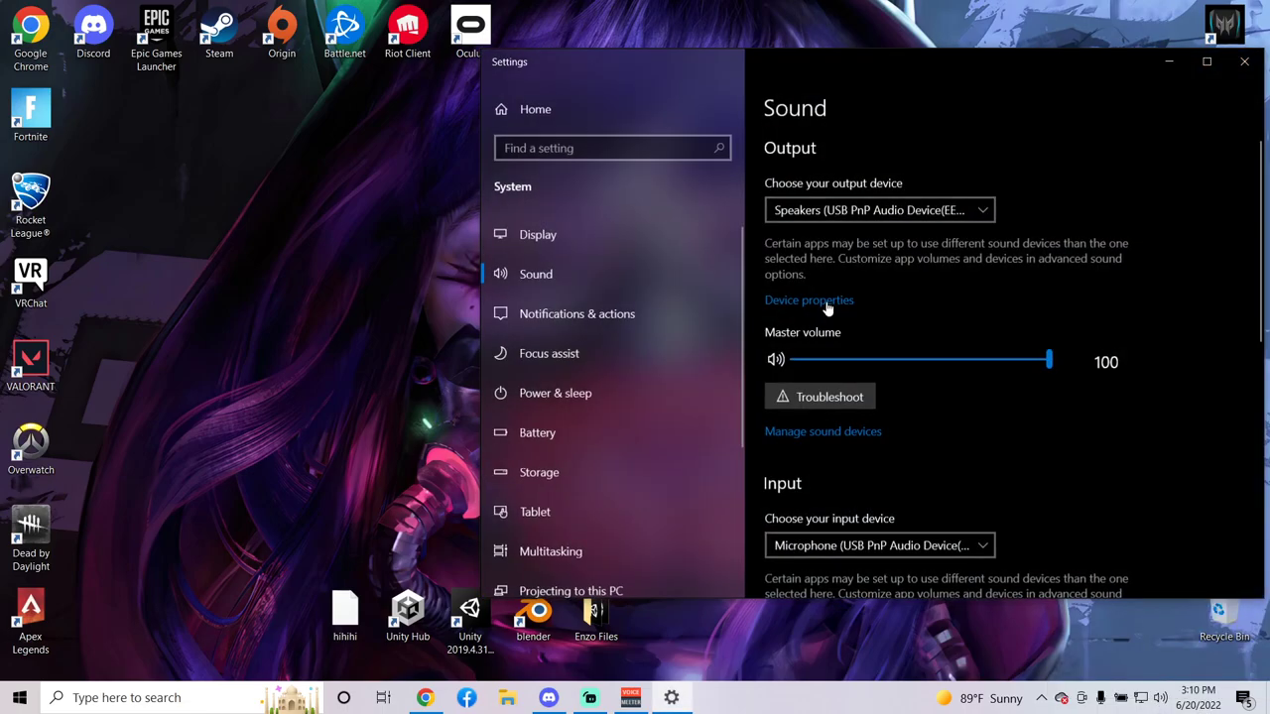
scroll(1117, 369, down, 3)
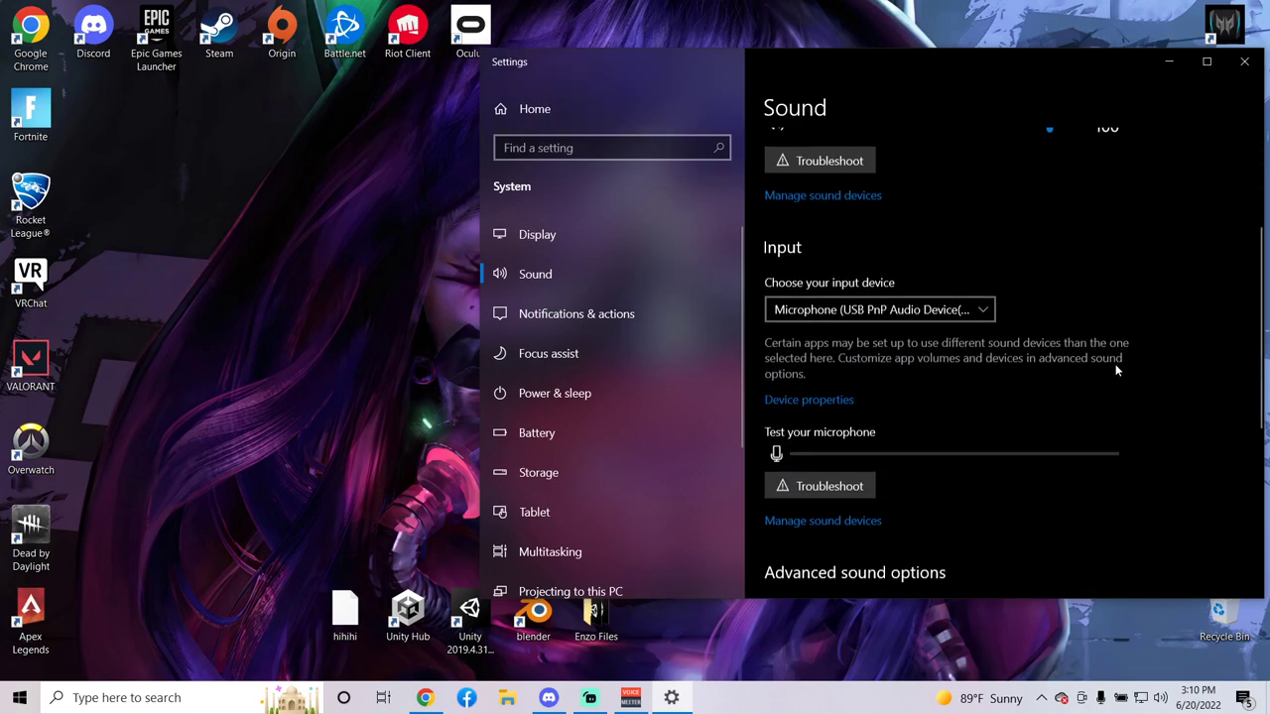
scroll(1116, 370, down, 2)
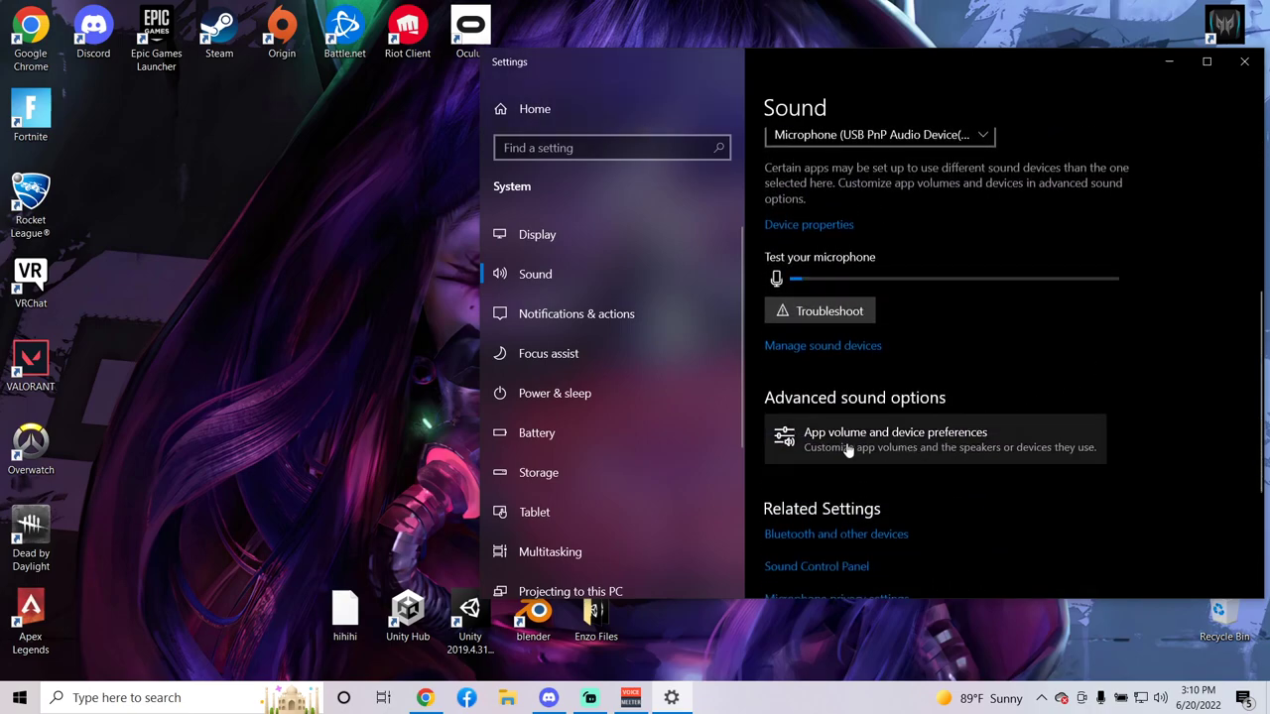
click(959, 448)
scroll(909, 377, down, 2)
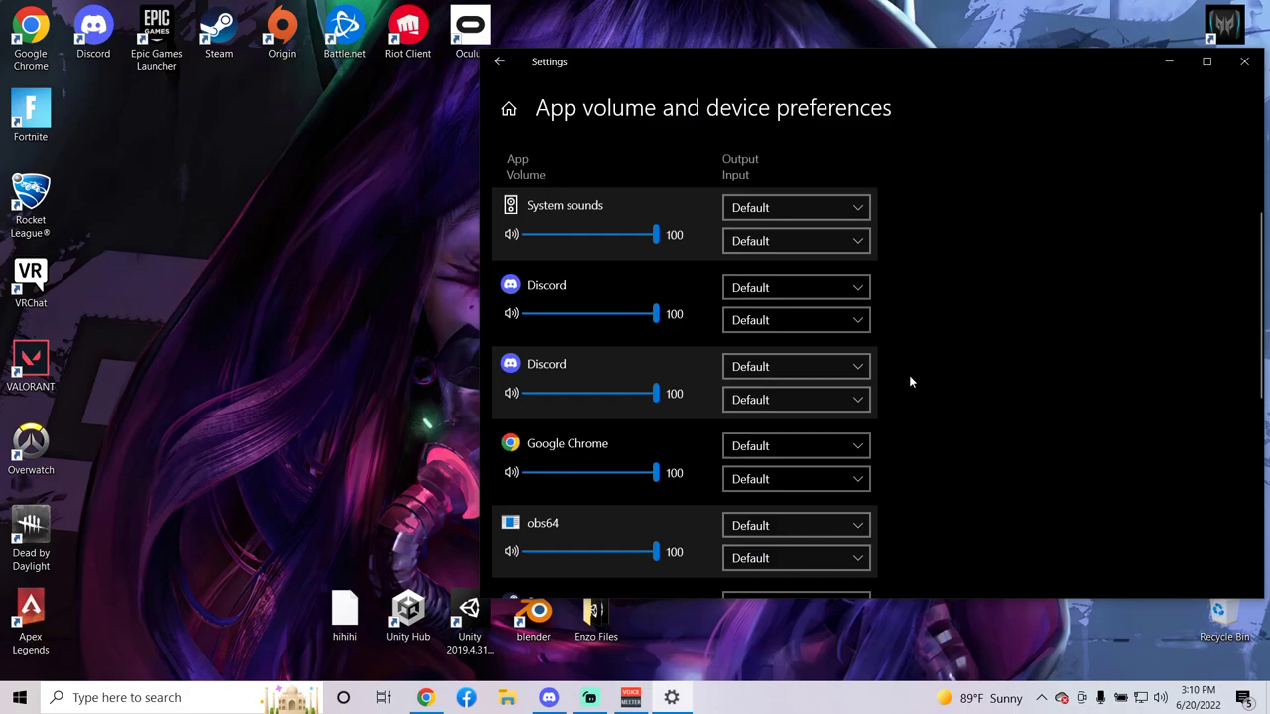
scroll(911, 381, down, 1)
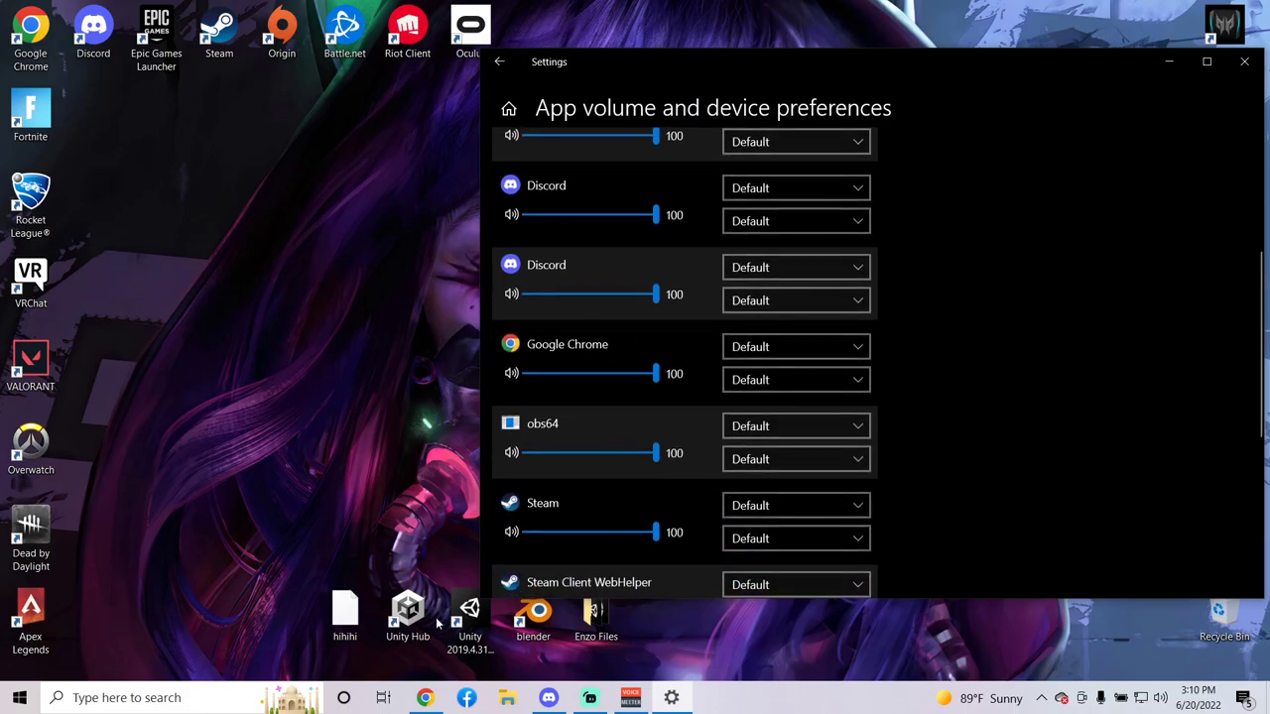
click(427, 700)
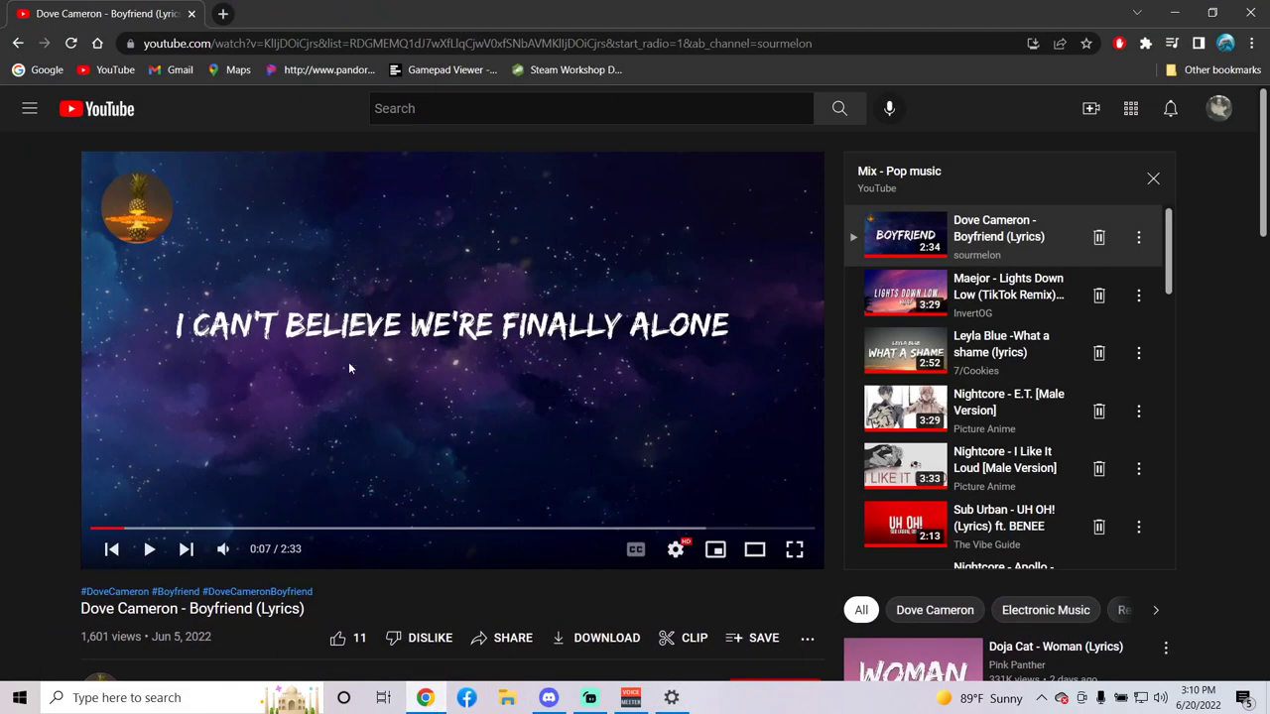
Set Google Chrome's output device to VoiceMeeter Input (VB-Audio VoiceMeeter VAIO) and minimize Settings.
click(425, 698)
click(816, 347)
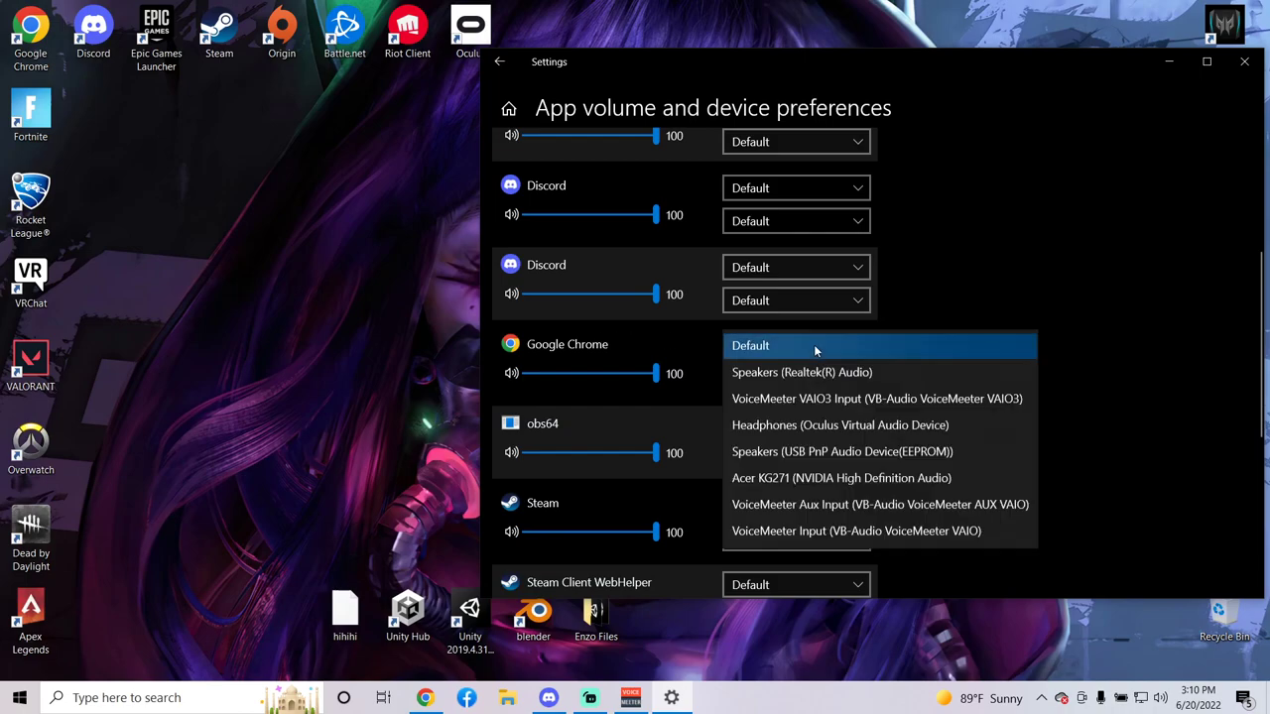
click(743, 349)
click(780, 347)
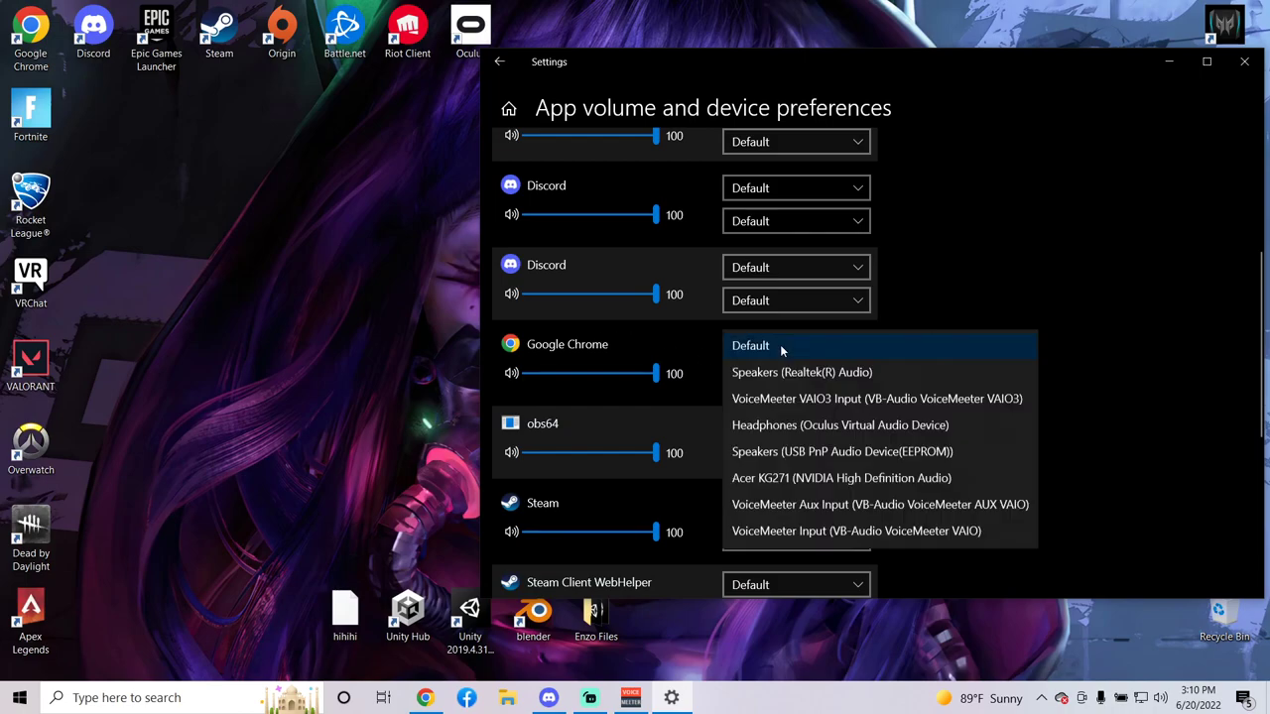
click(816, 533)
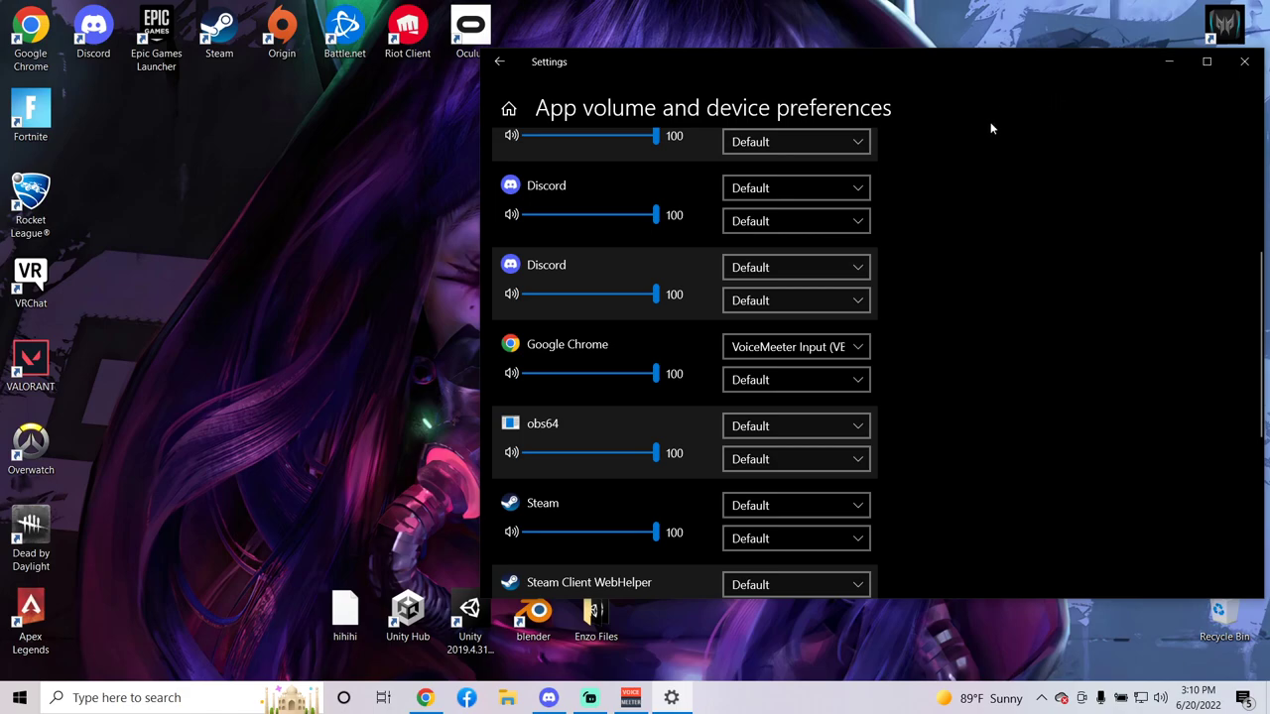
click(794, 347)
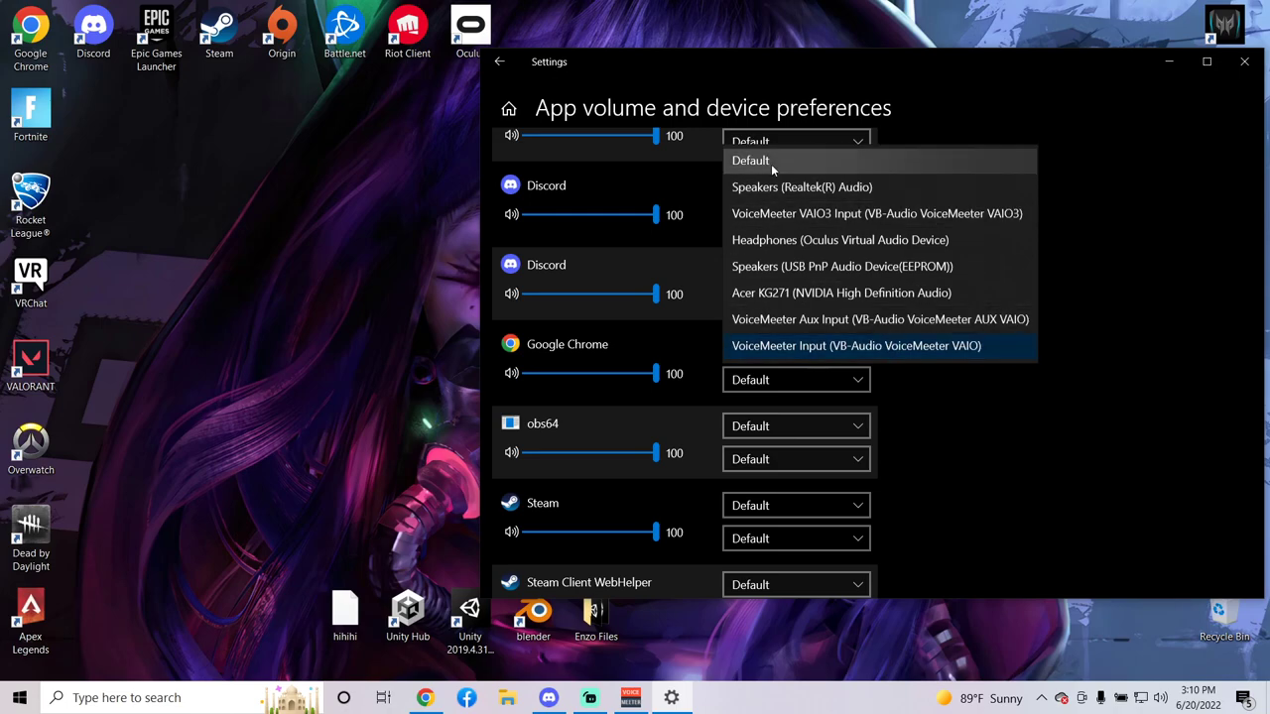
click(1147, 121)
click(1168, 63)
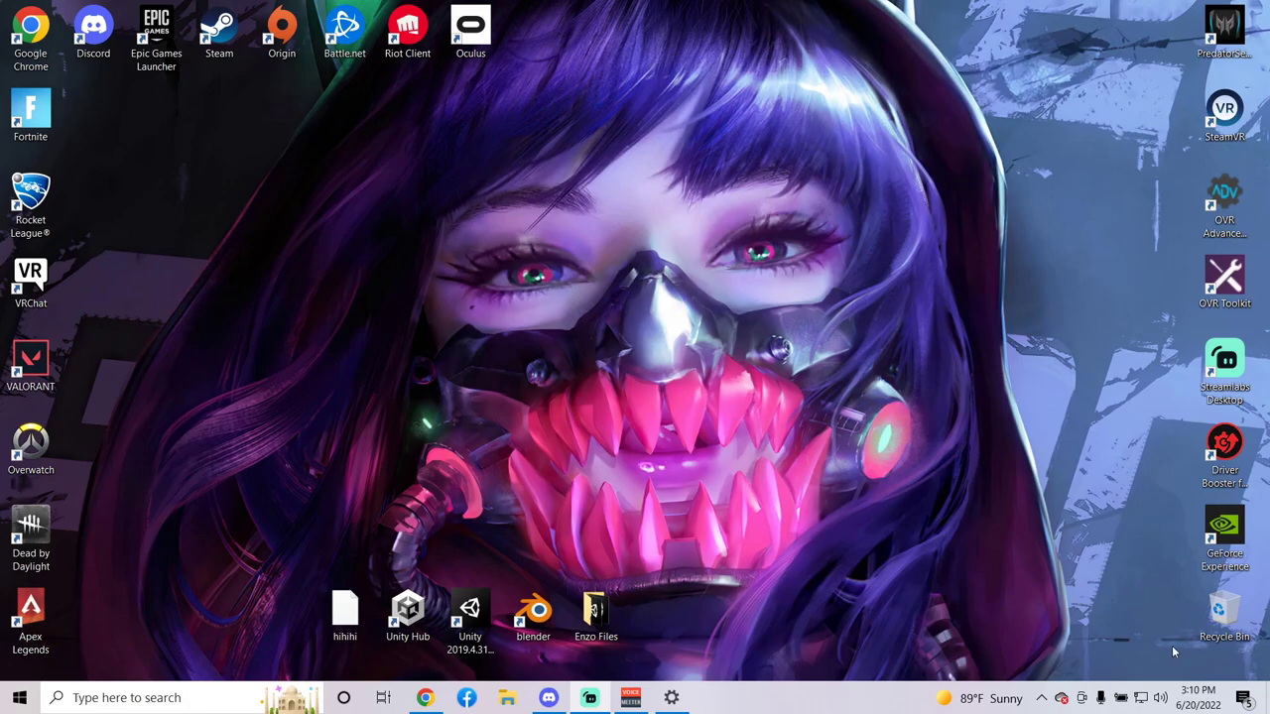
click(1159, 699)
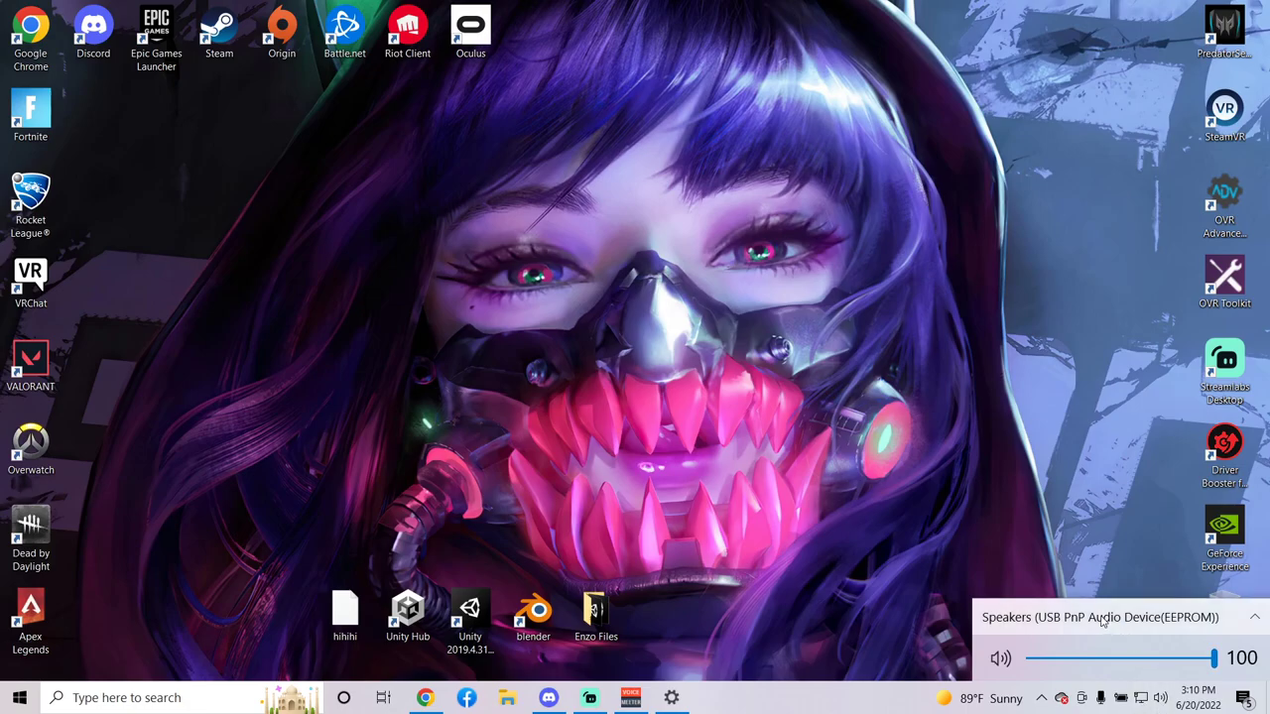
click(1102, 619)
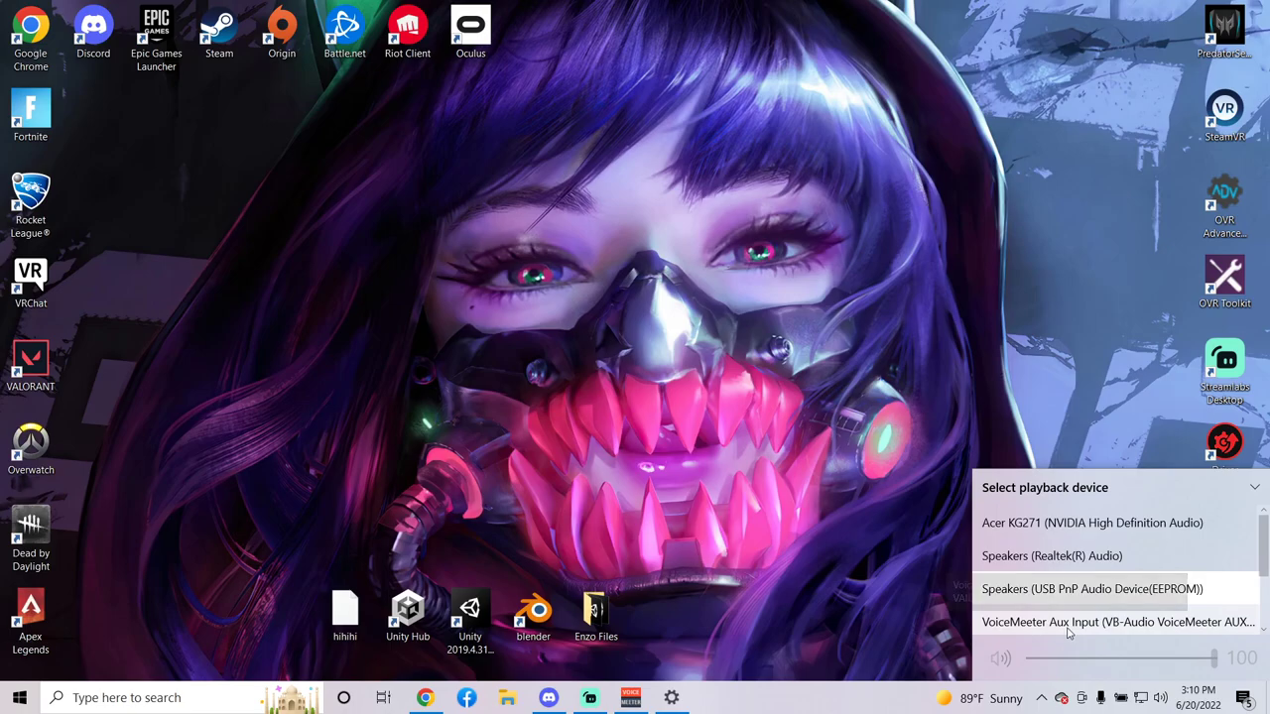
click(1070, 625)
click(1067, 617)
click(1032, 589)
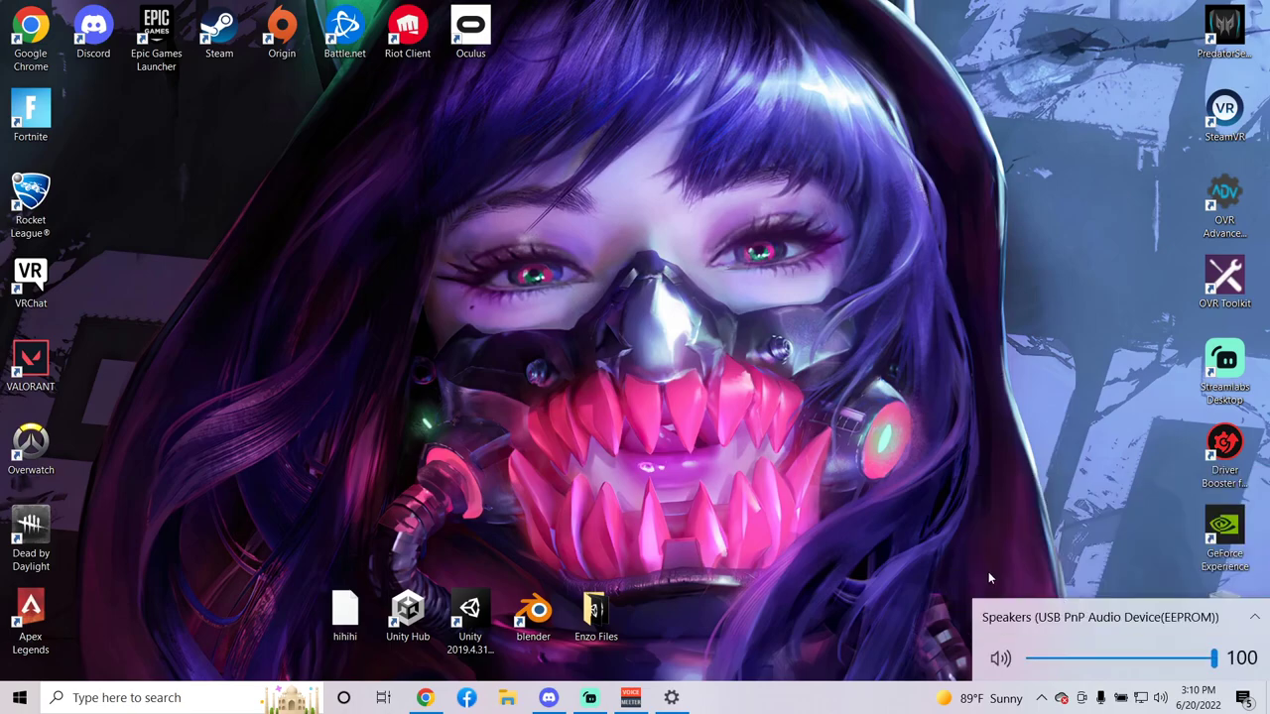
click(1123, 619)
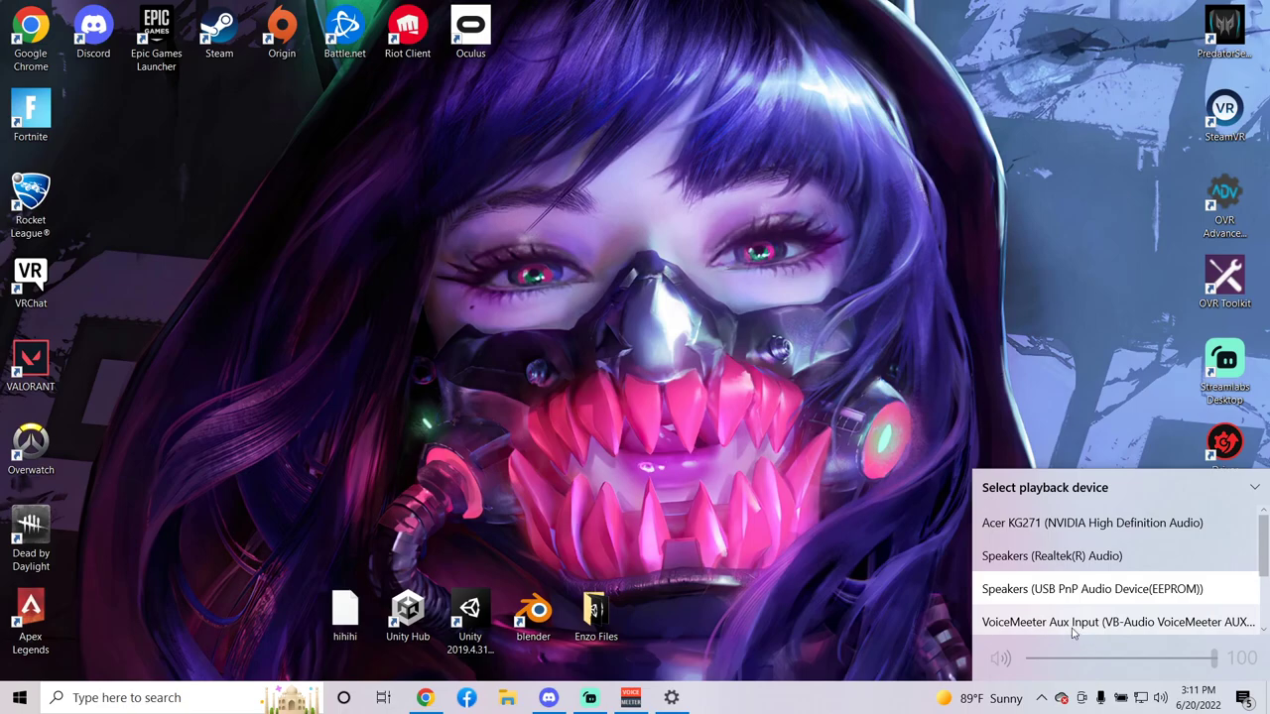
click(909, 544)
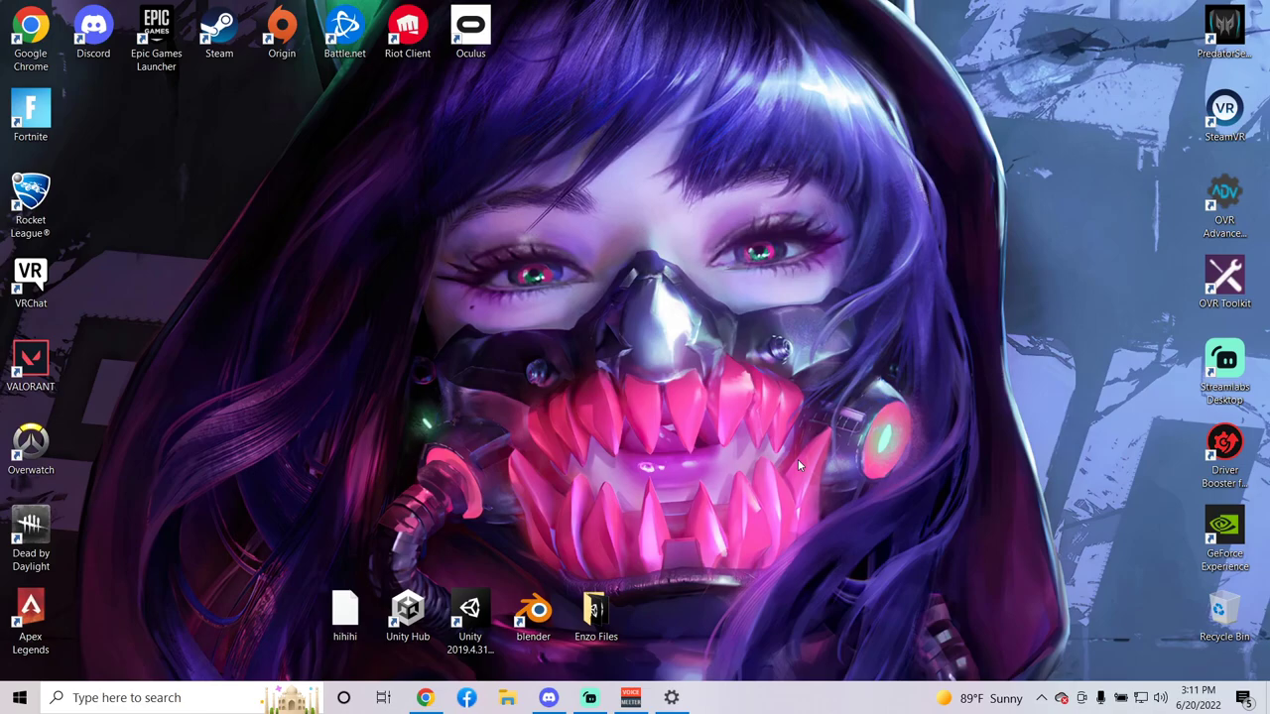
click(1159, 699)
click(1065, 623)
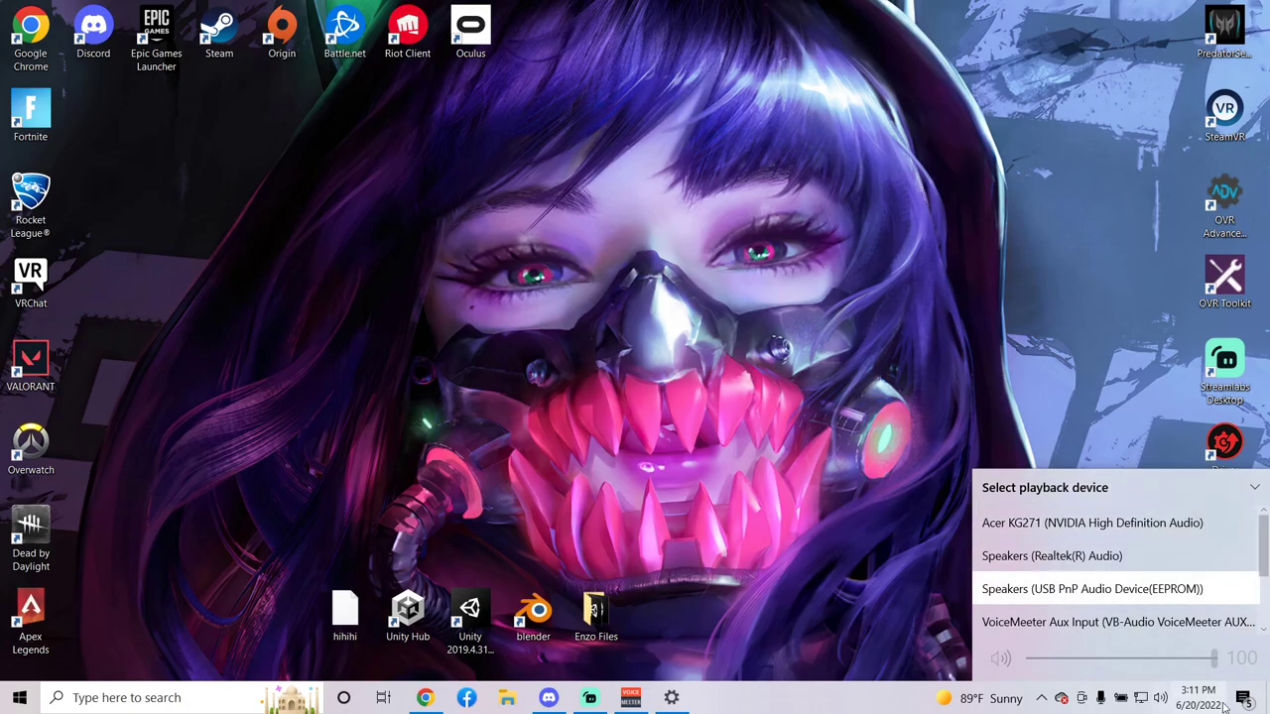
click(1163, 699)
click(1163, 699)
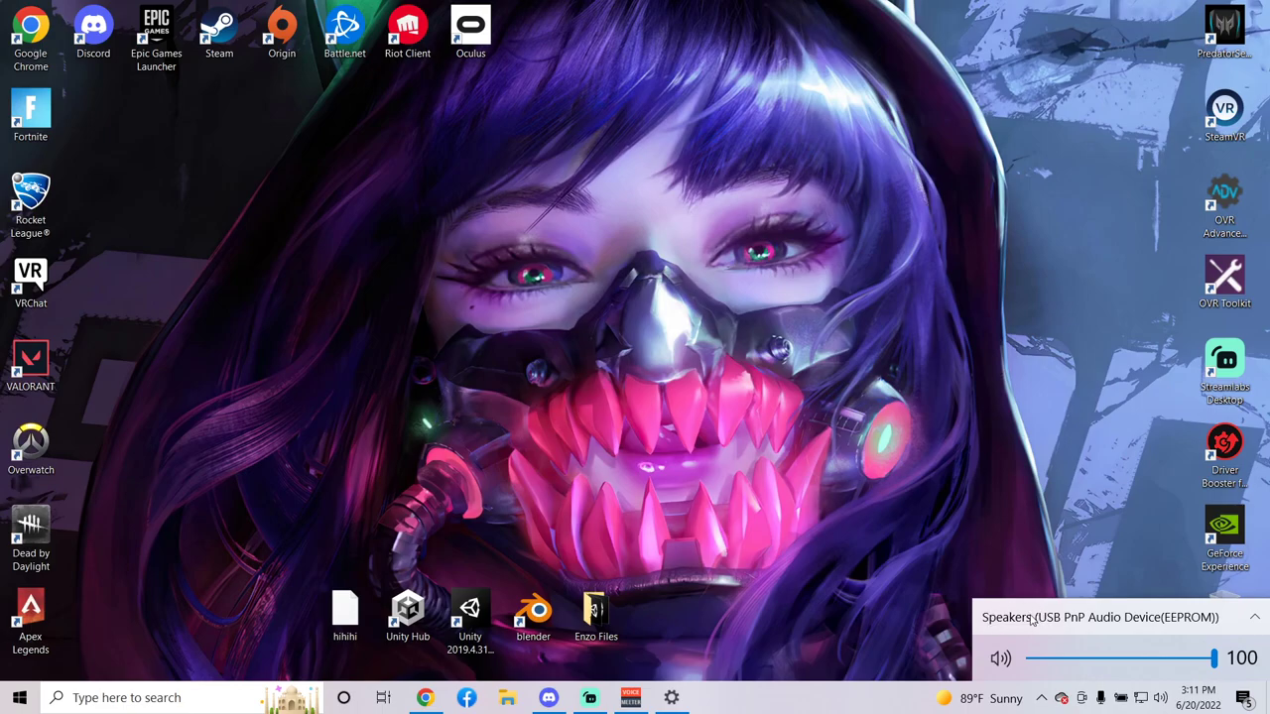
click(1092, 622)
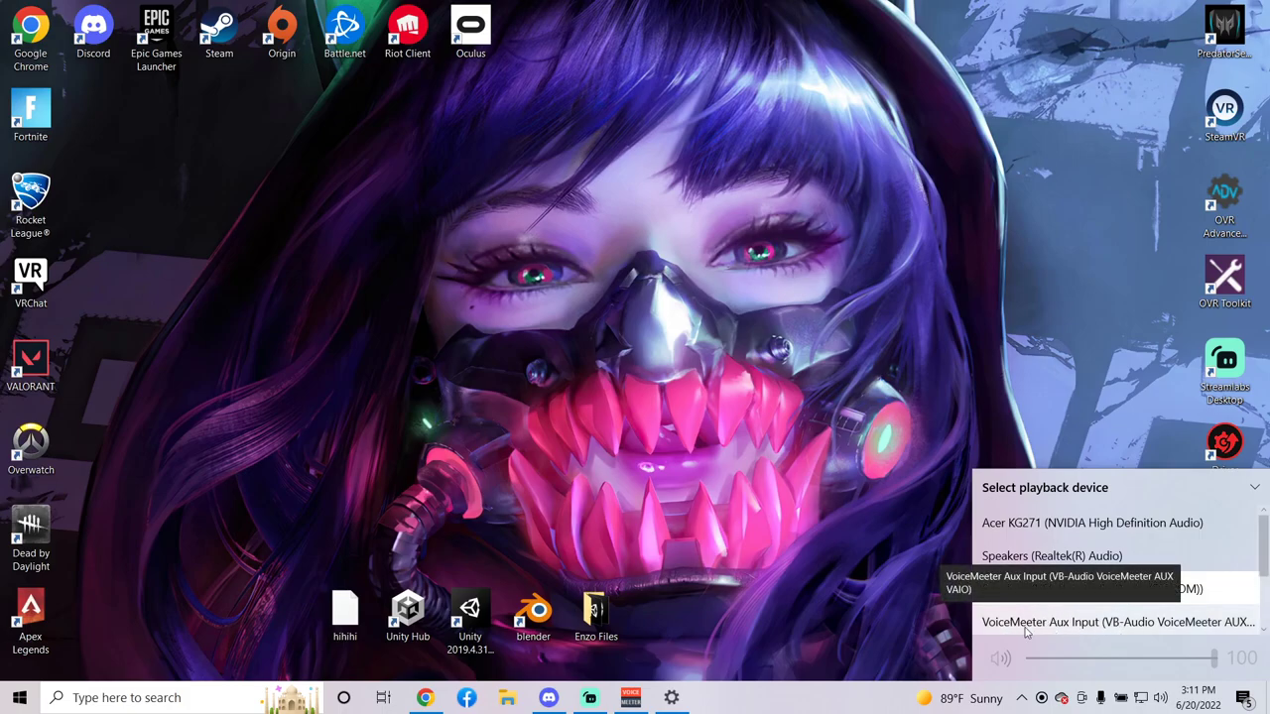
click(886, 548)
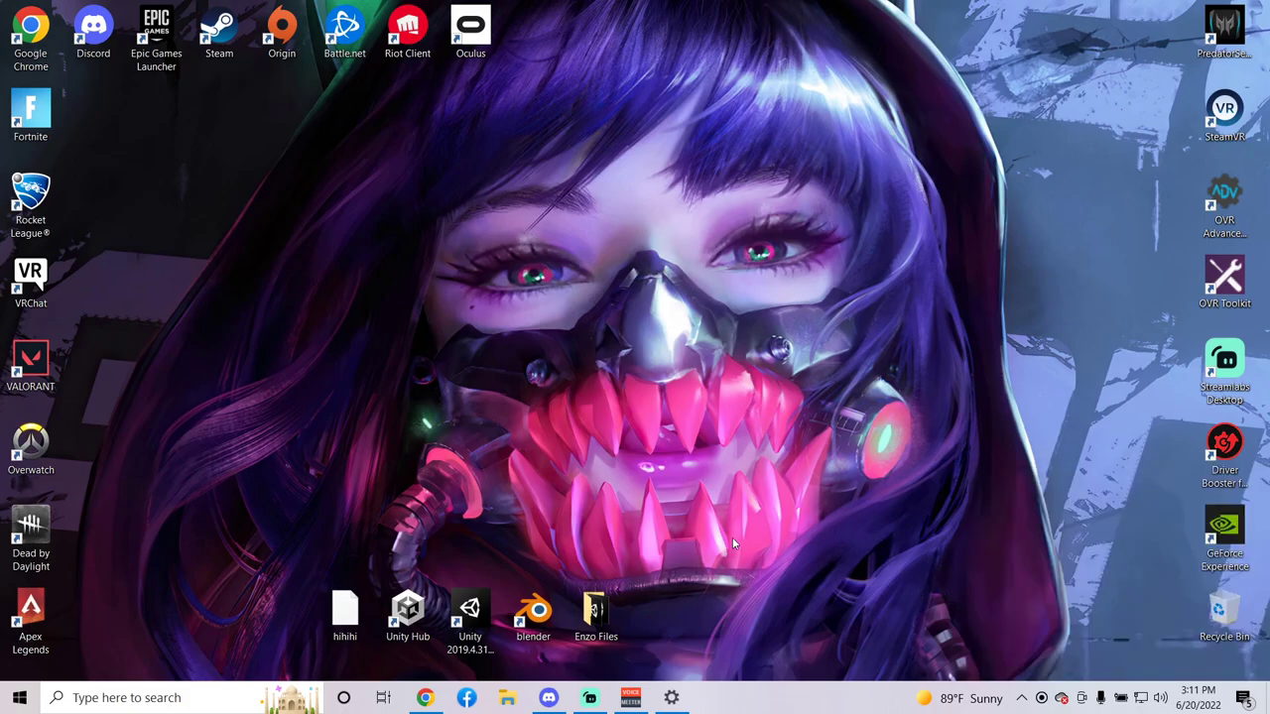
click(672, 698)
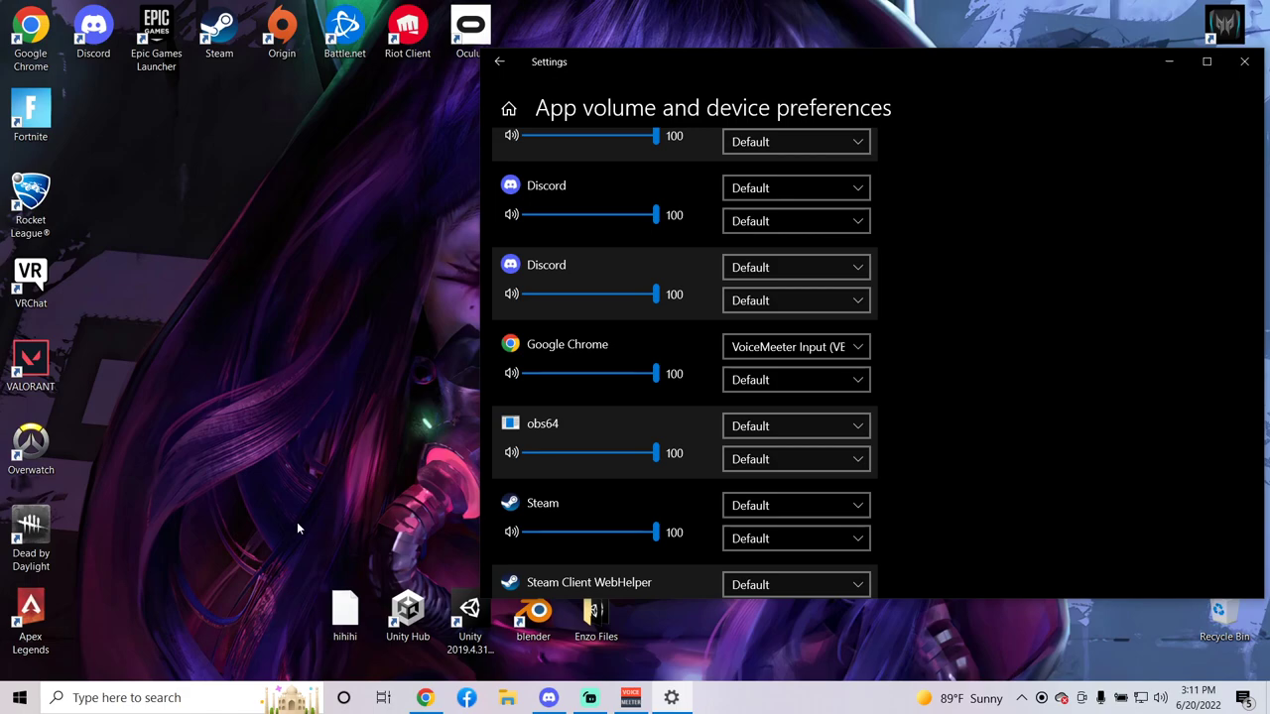
click(1169, 61)
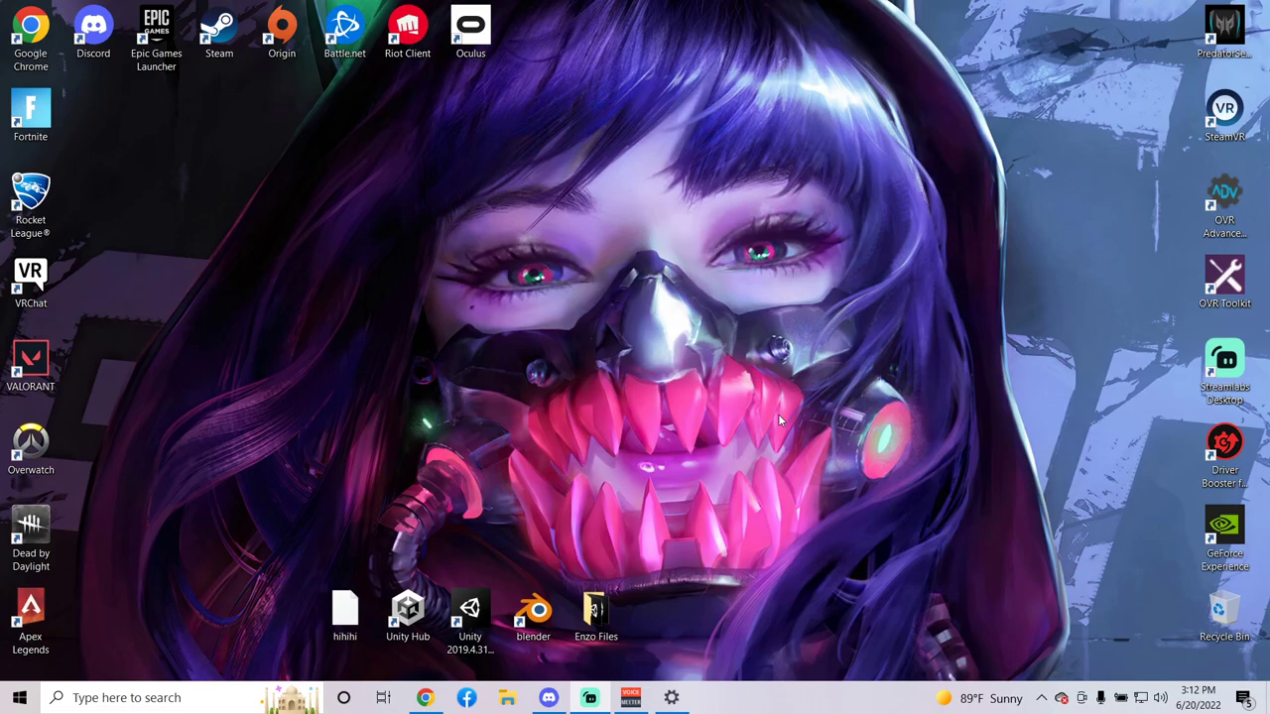
click(424, 697)
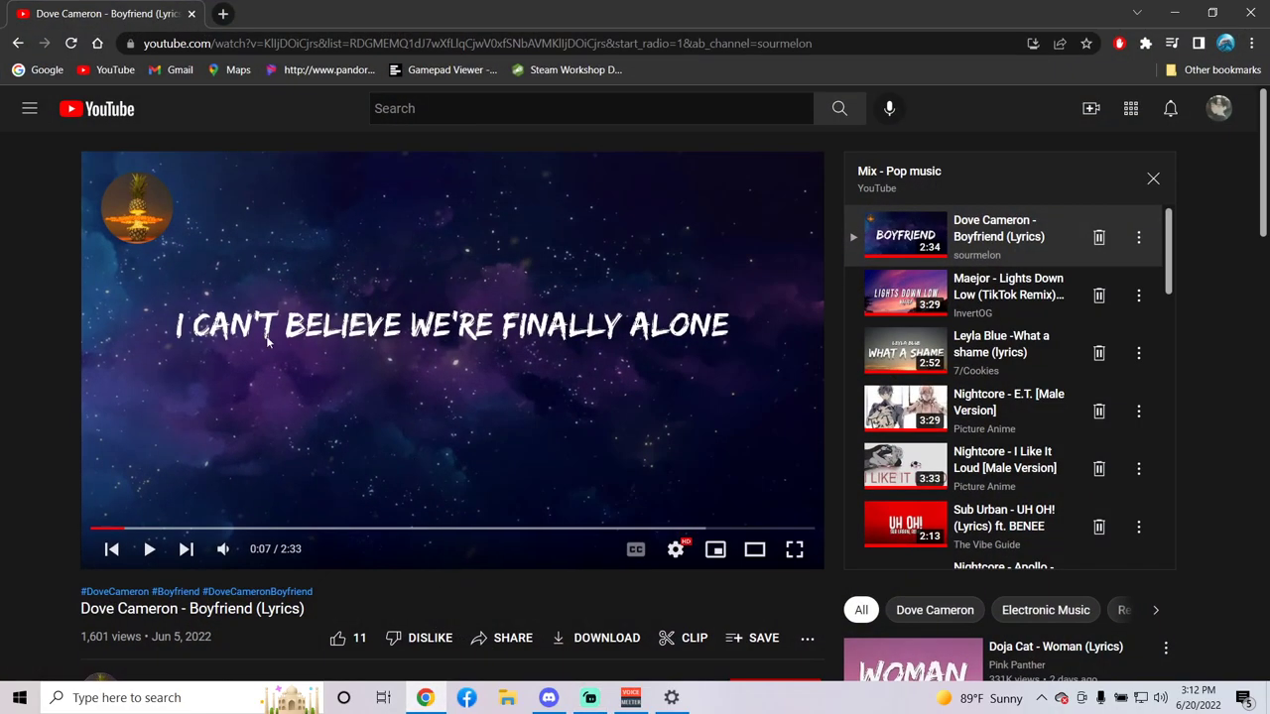
click(335, 365)
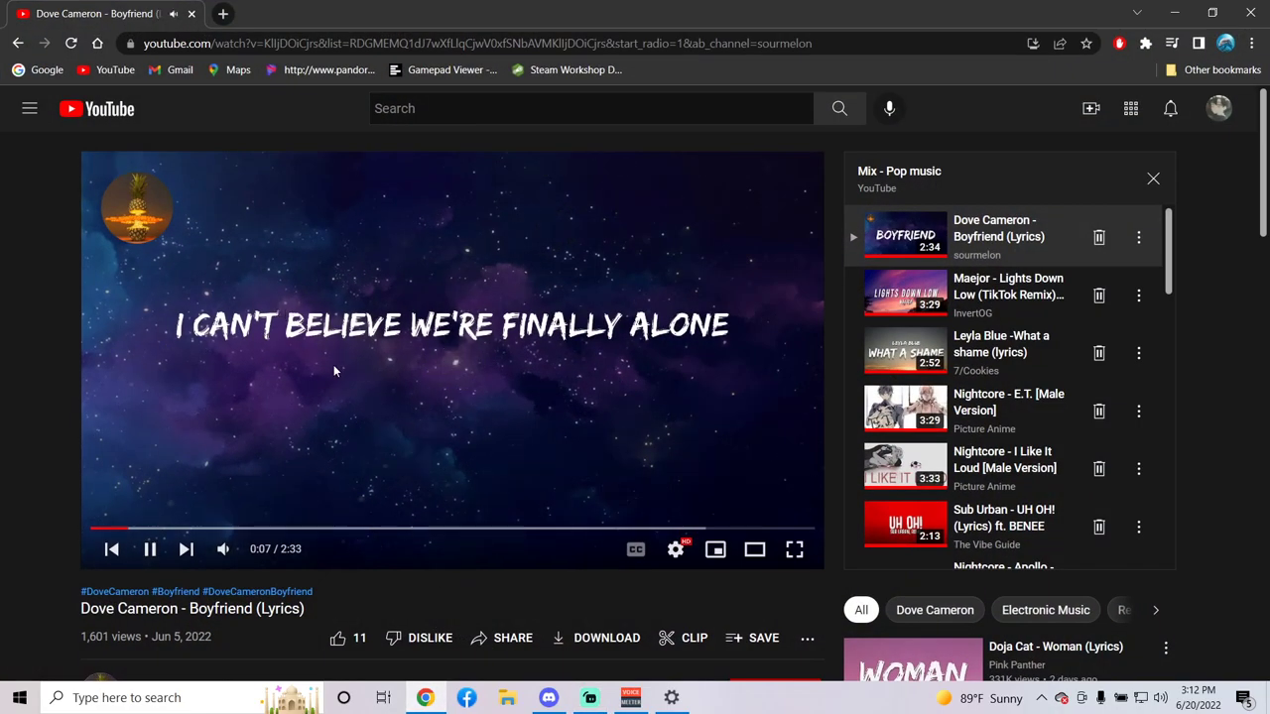
click(333, 364)
click(1174, 13)
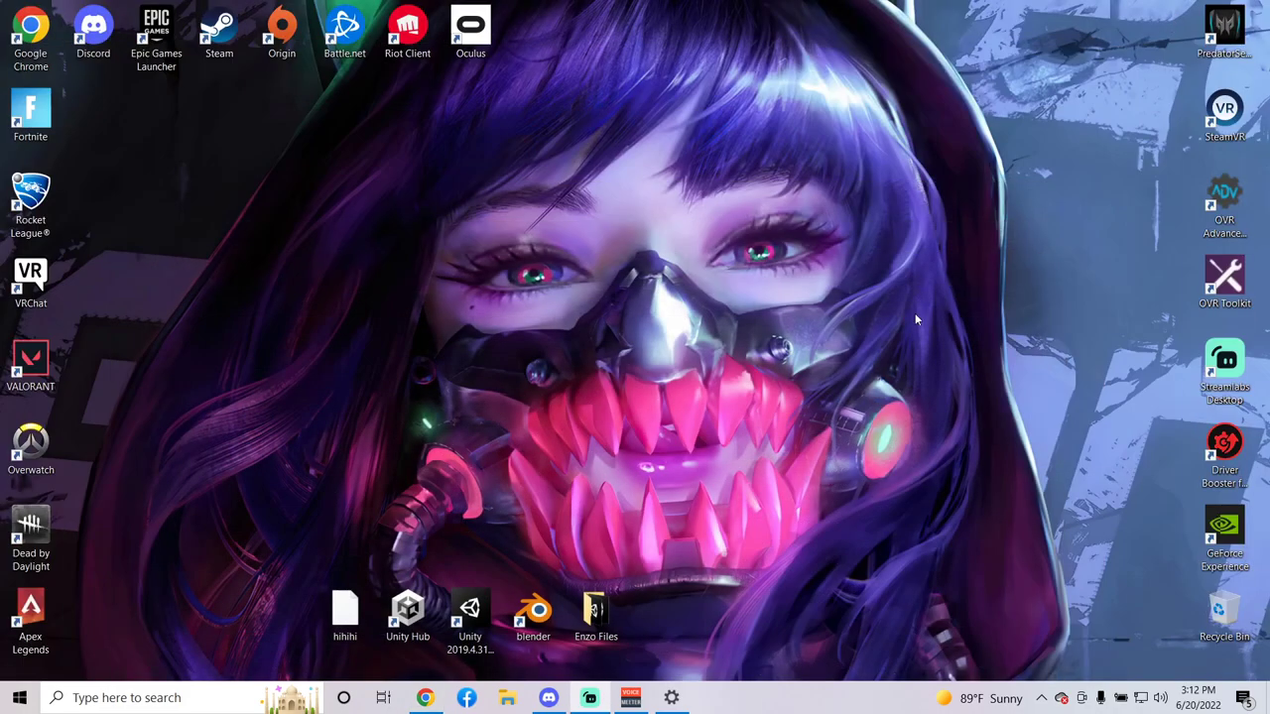